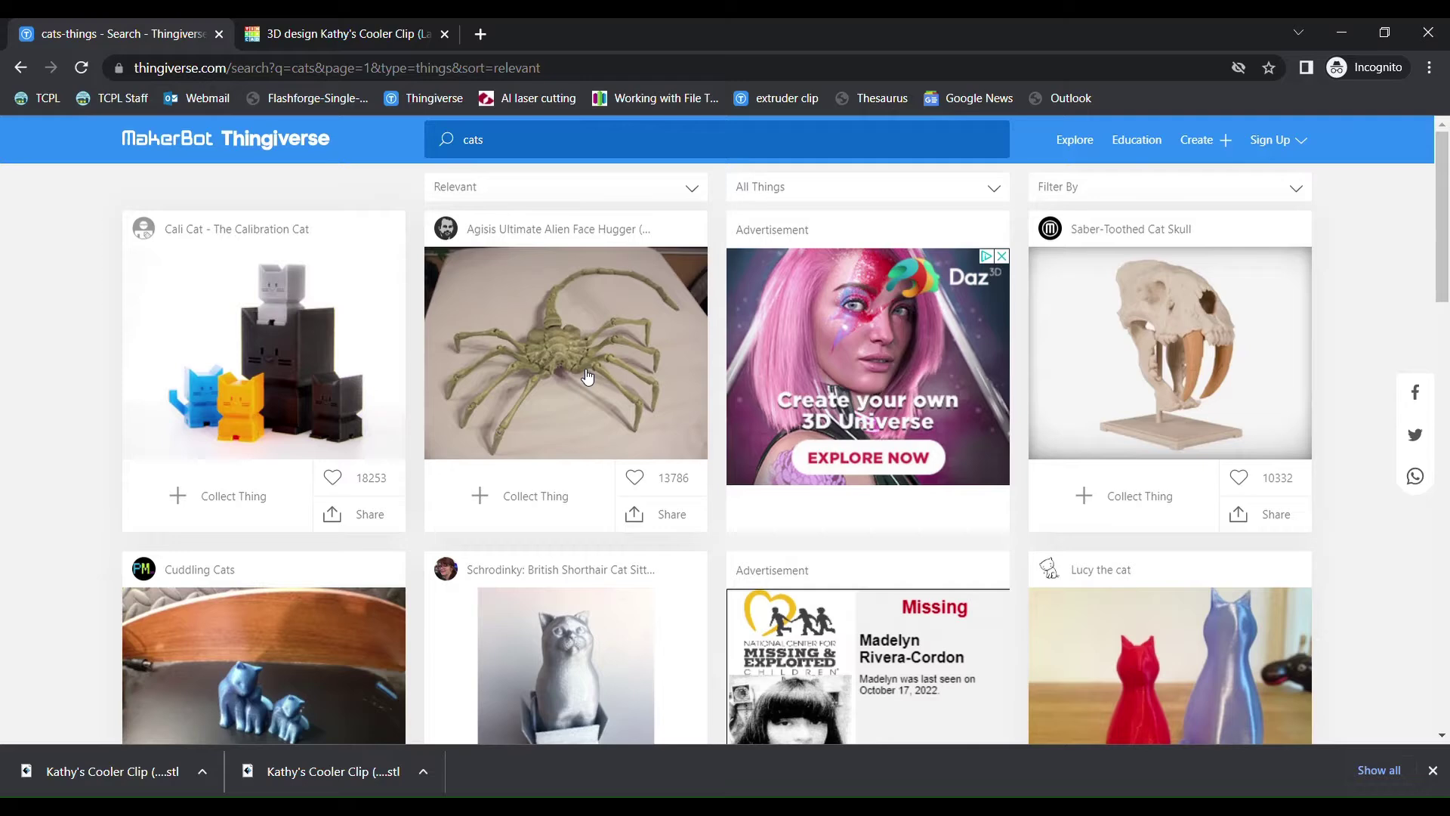
# - Scroll down the page and clear the accidental text highlight
pyautogui.scroll(-2, 588, 364)
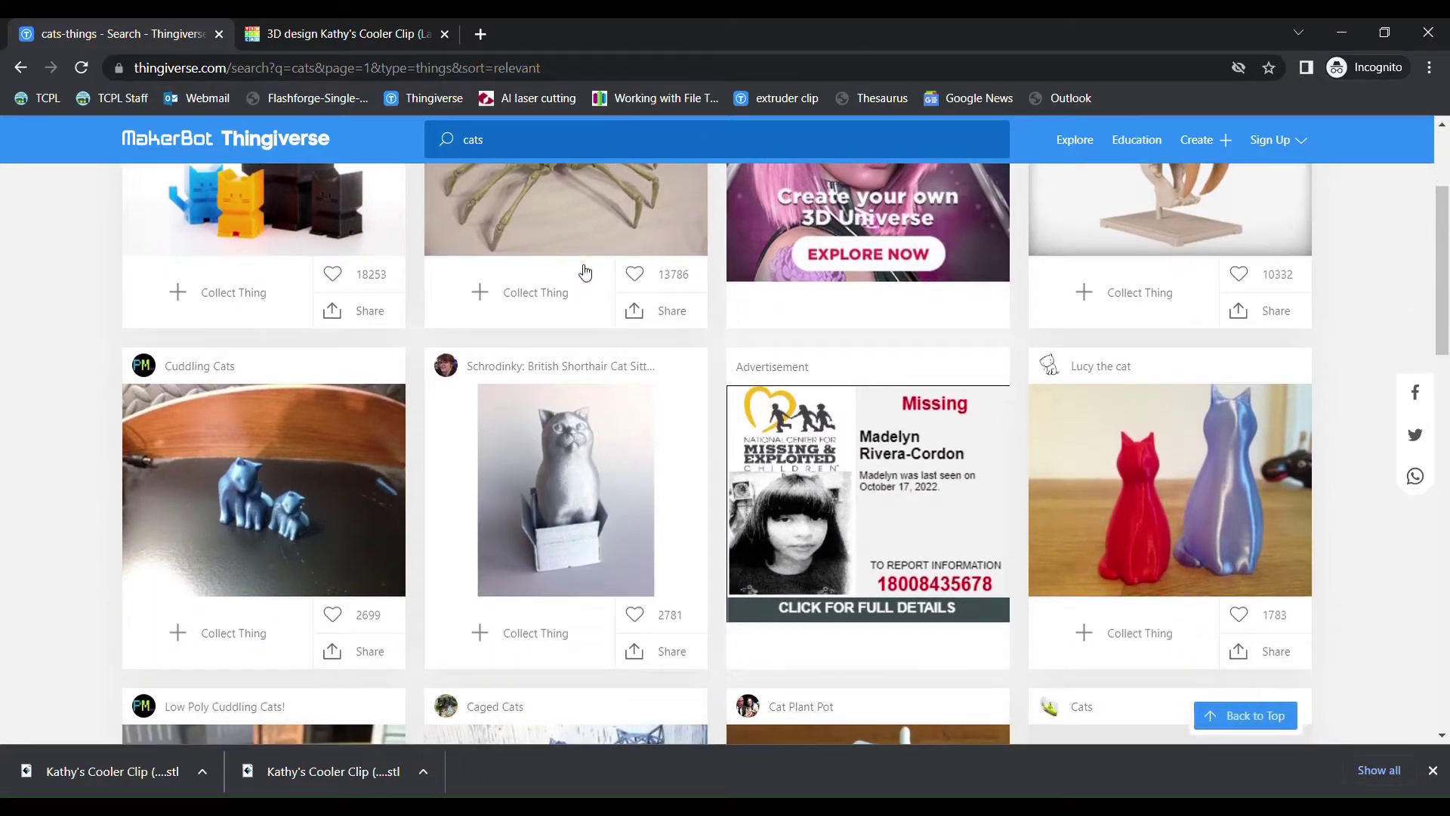
pyautogui.scroll(-3, 585, 272)
pyautogui.scroll(-2, 585, 218)
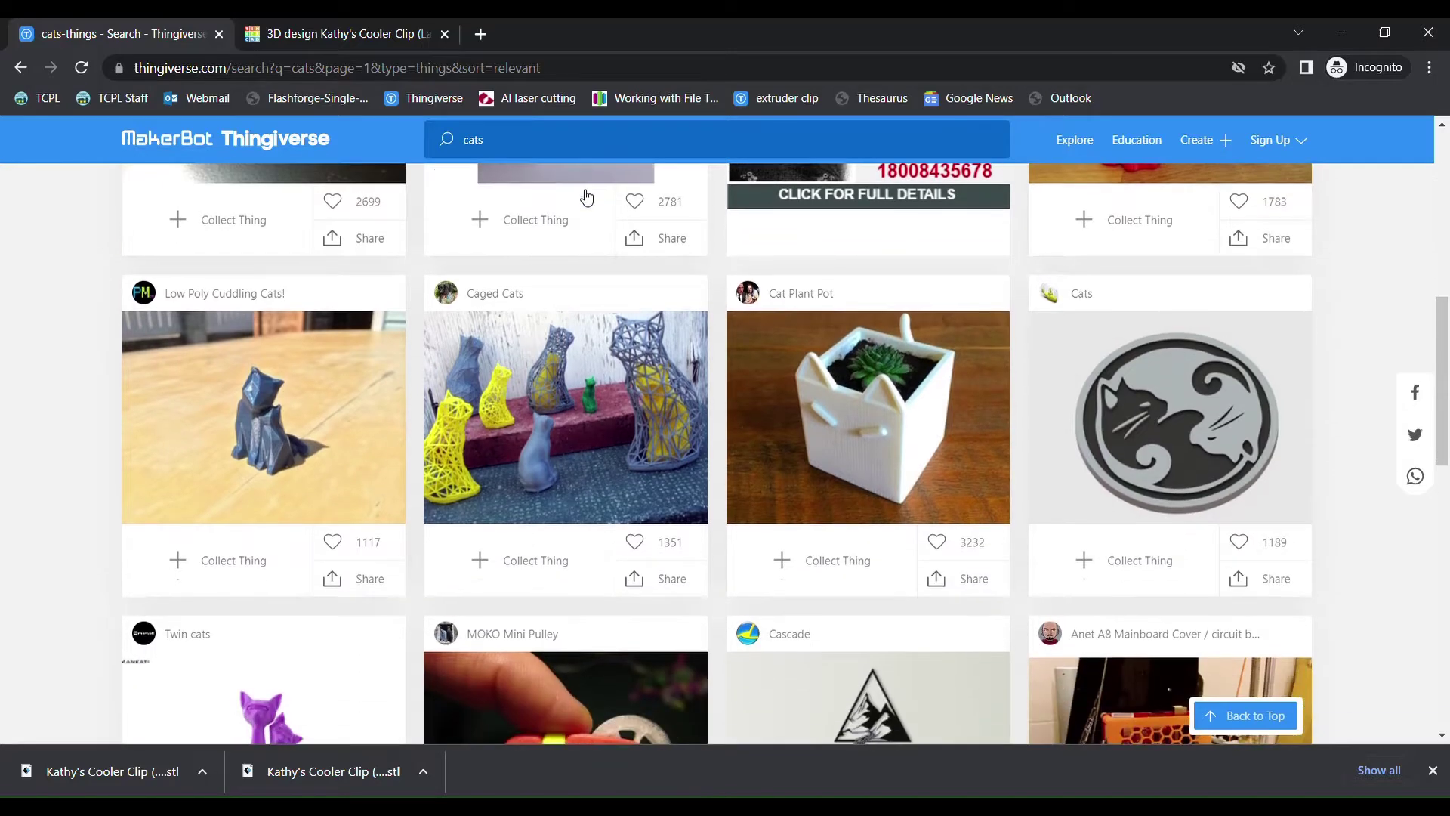
pyautogui.moveTo(585, 218); pyautogui.dragTo(562, 35)
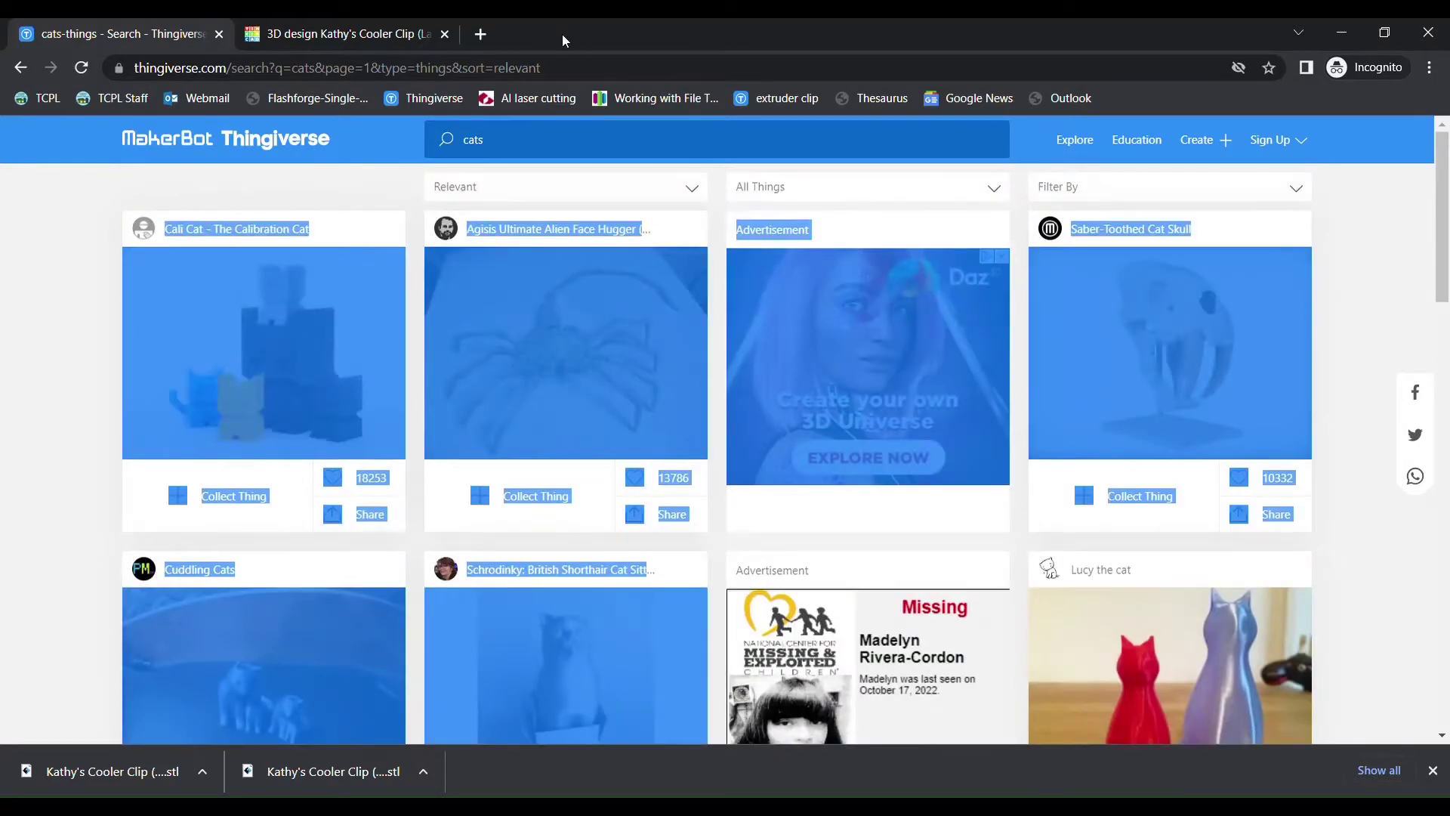
pyautogui.click(64, 316)
# - Switch to the cooler clip design, view it from behind, and download it as STL
pyautogui.click(340, 33)
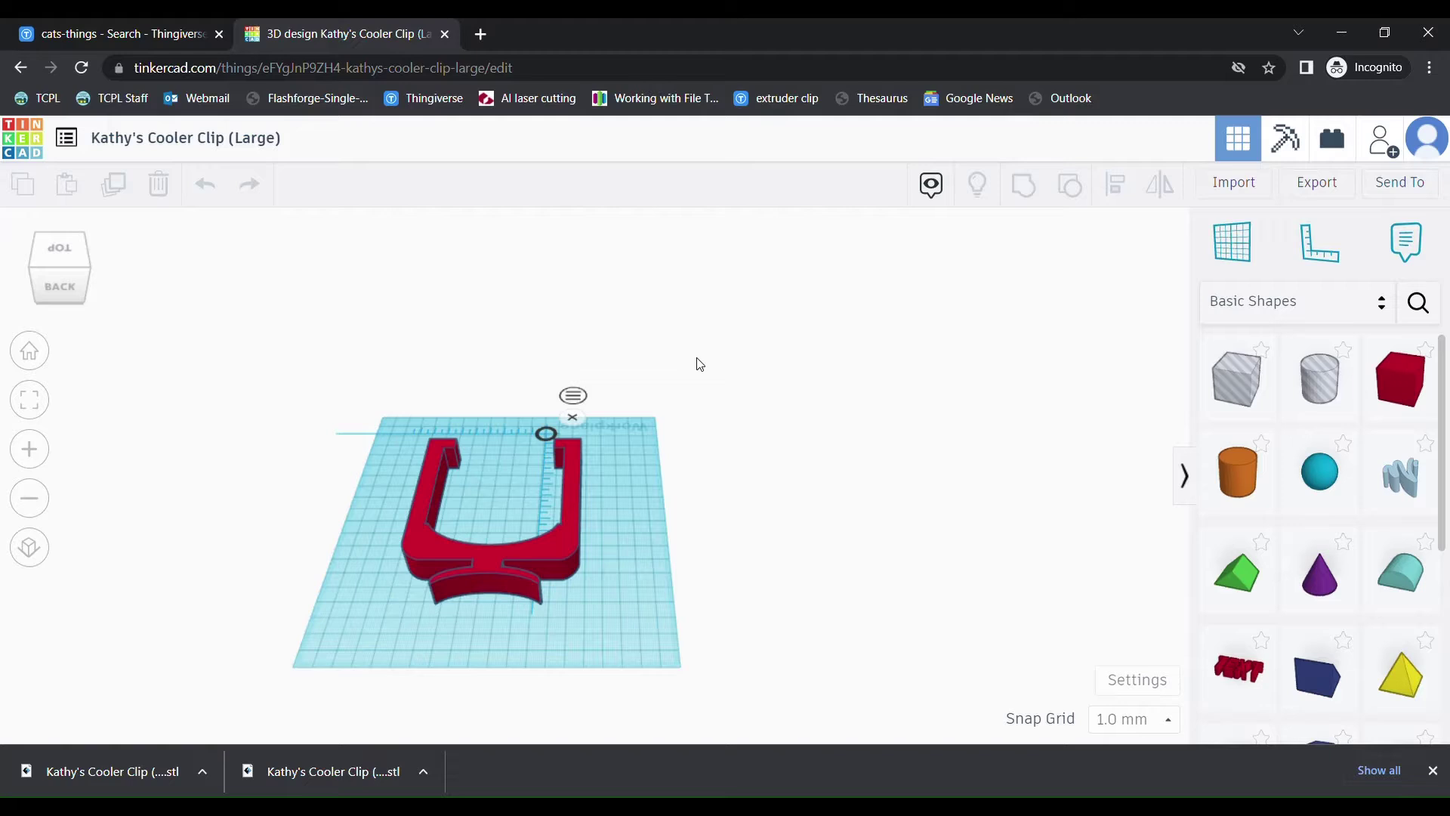
pyautogui.click(74, 279)
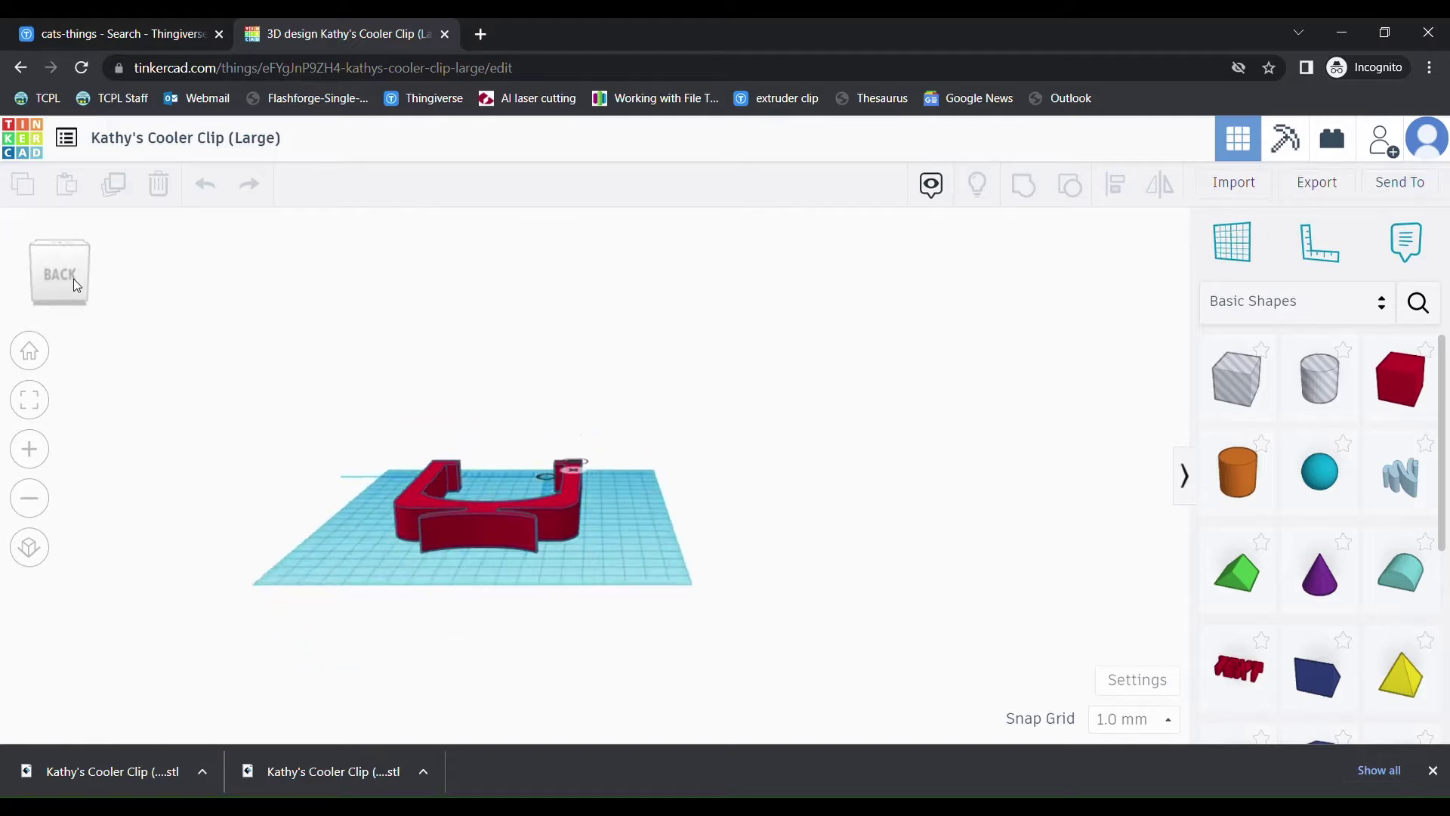
pyautogui.click(66, 243)
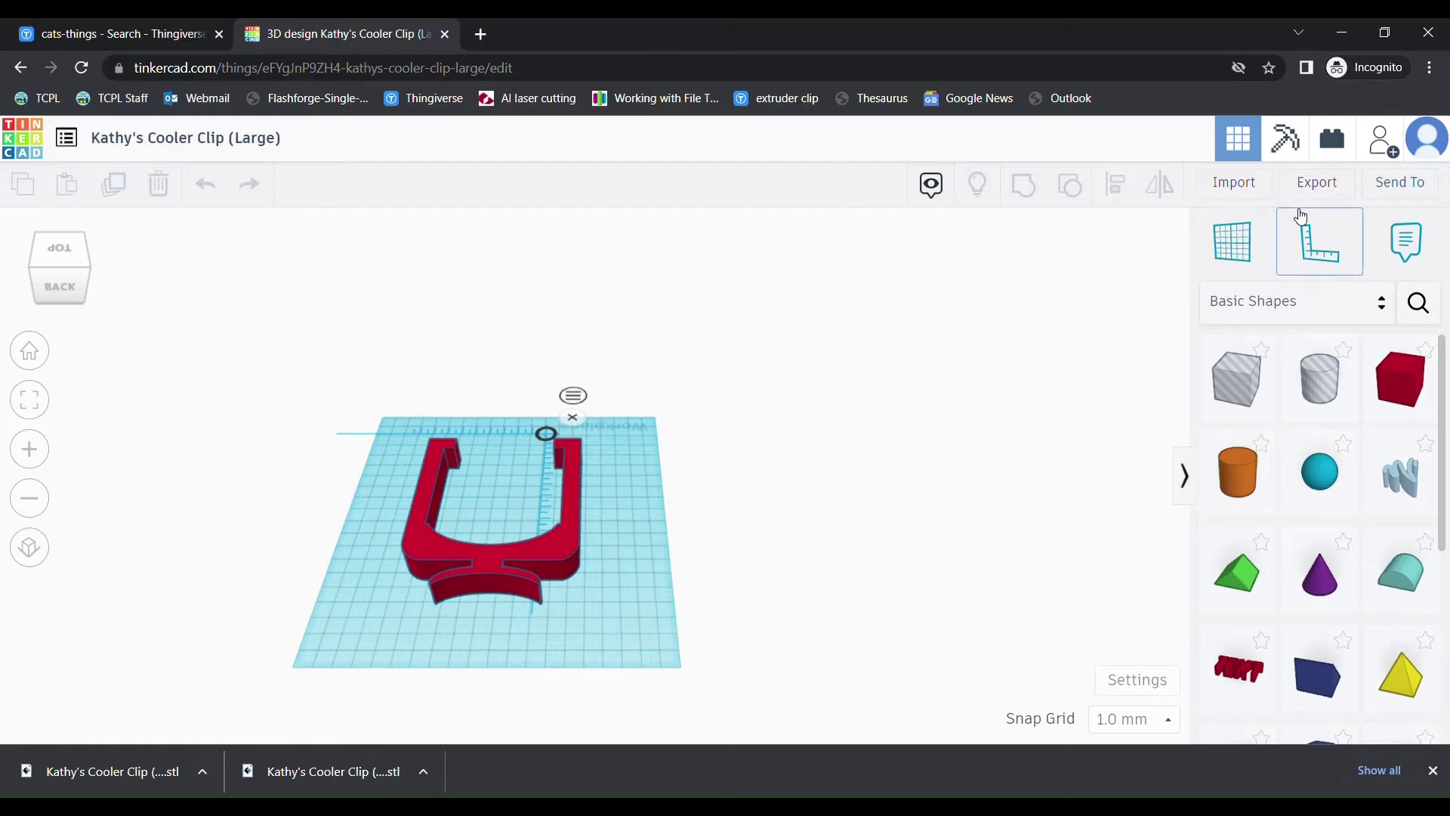
pyautogui.click(1319, 187)
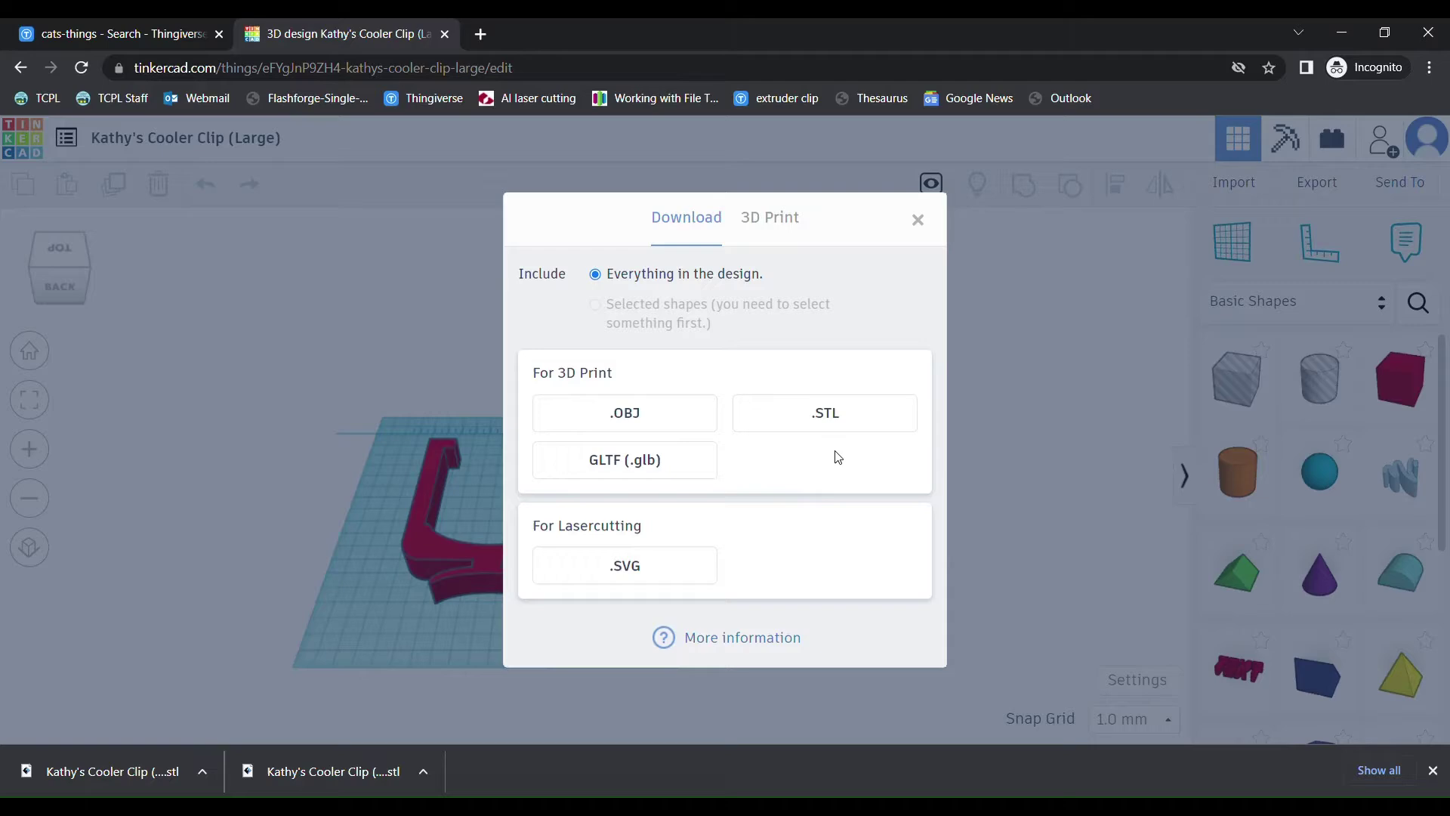
pyautogui.click(839, 429)
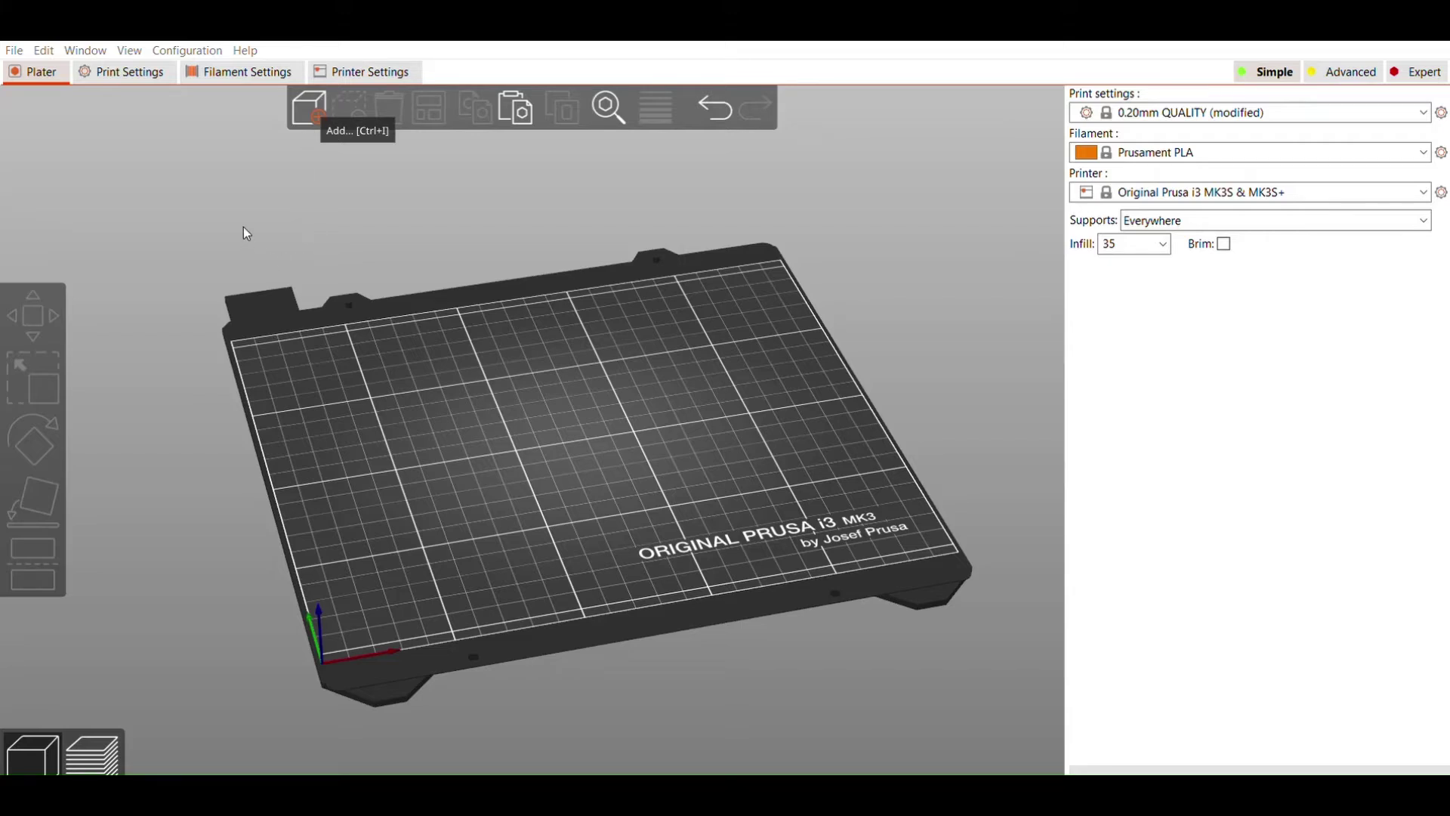
# - Import cat2.stl onto the bed and orbit and zoom around the cat to inspect it
pyautogui.press('Return')
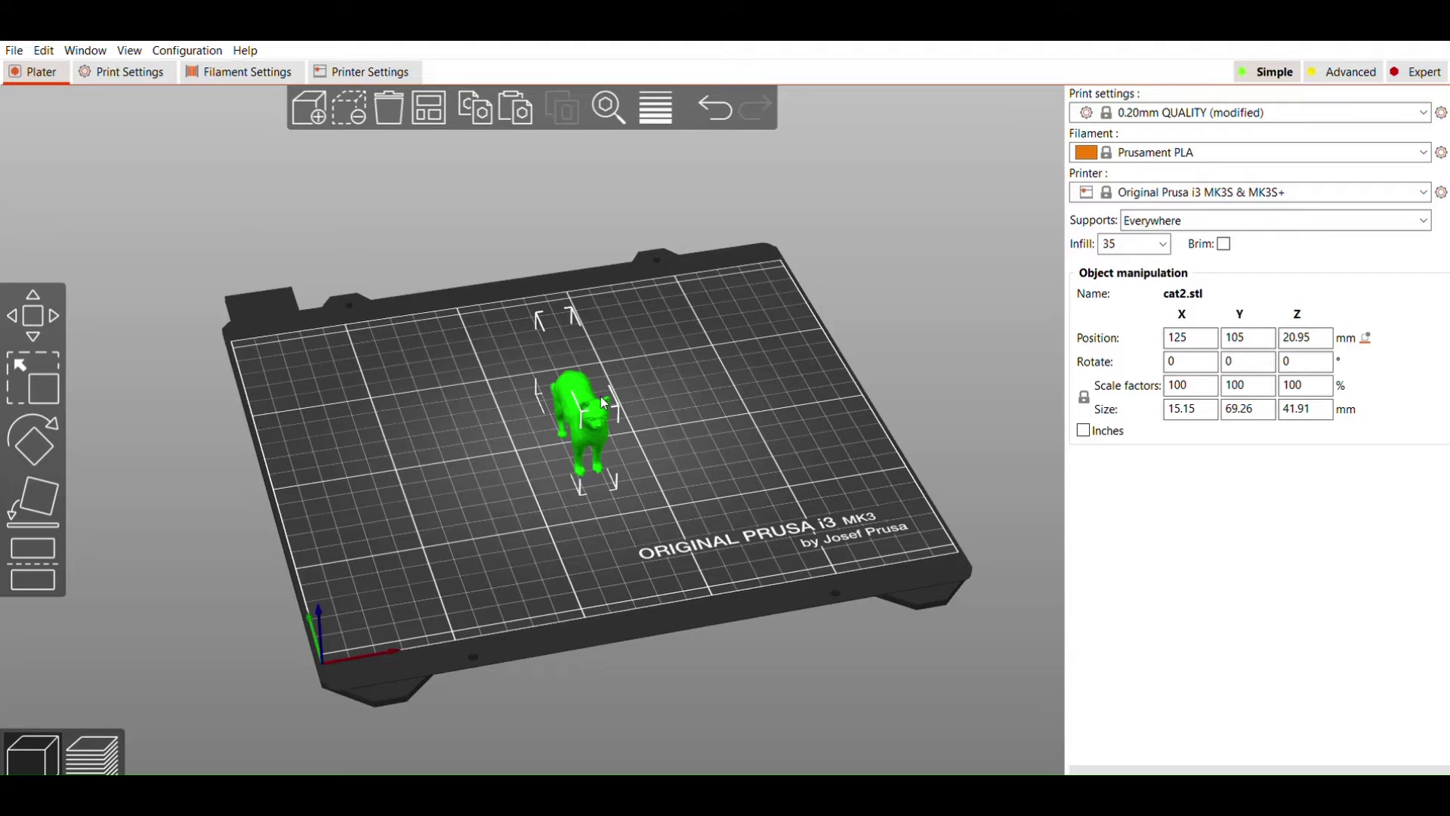
pyautogui.scroll(3, 641, 406)
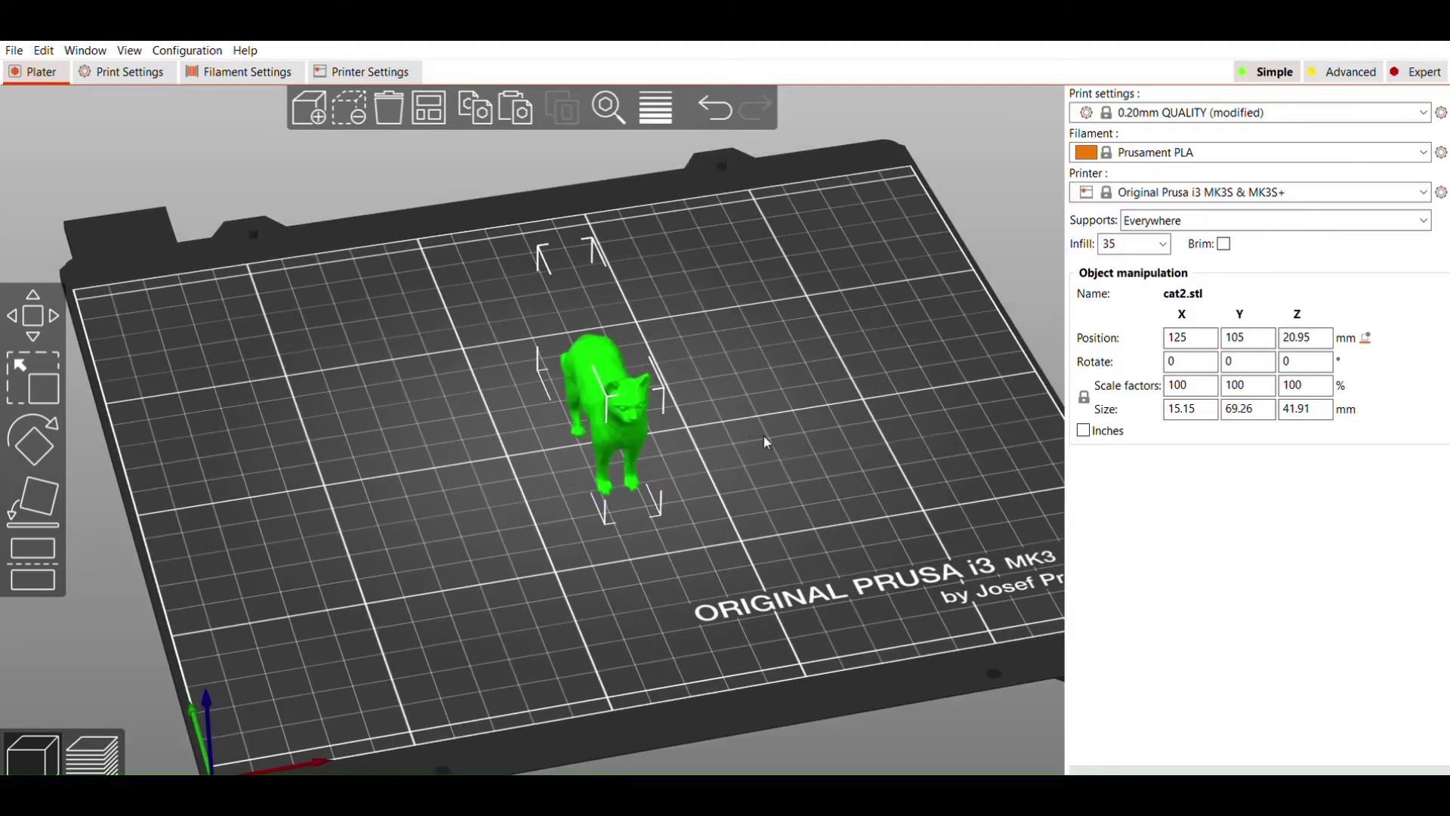
pyautogui.moveTo(763, 435); pyautogui.dragTo(722, 410)
pyautogui.moveTo(722, 513); pyautogui.dragTo(686, 621)
pyautogui.moveTo(685, 614); pyautogui.dragTo(633, 467, button='middle')
pyautogui.scroll(6, 518, 343)
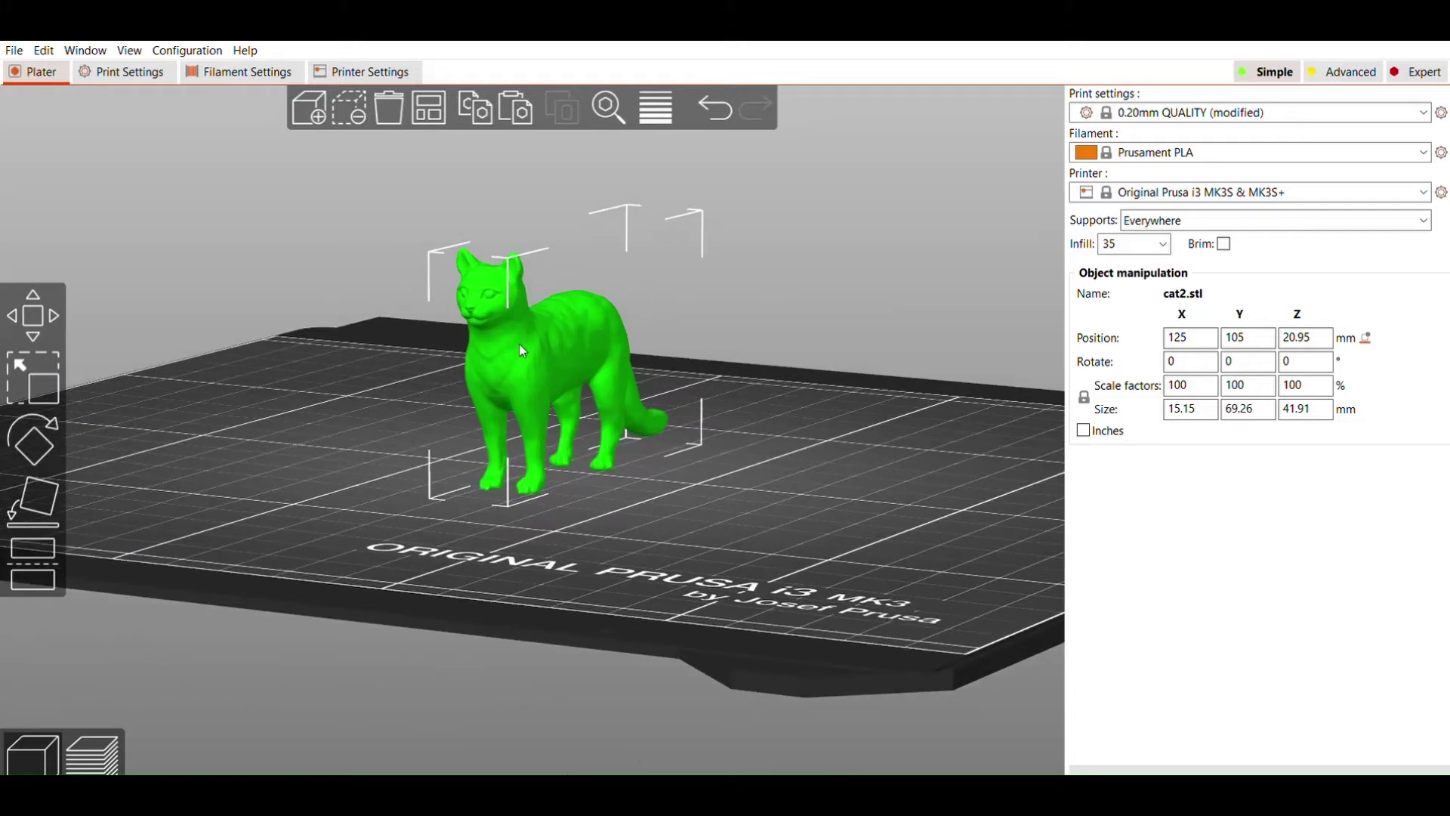
pyautogui.scroll(-8, 519, 343)
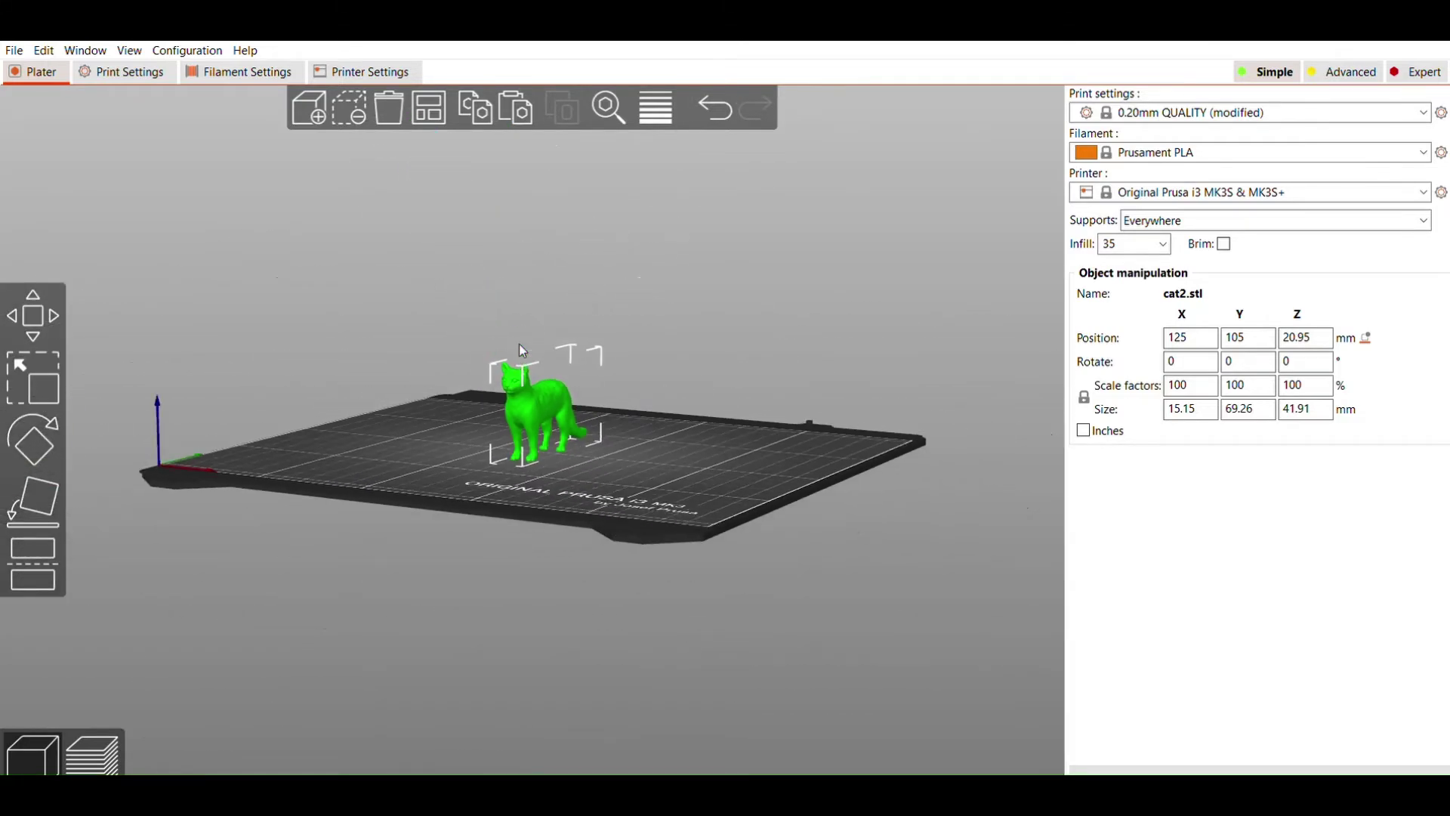
pyautogui.moveTo(519, 343); pyautogui.dragTo(450, 433)
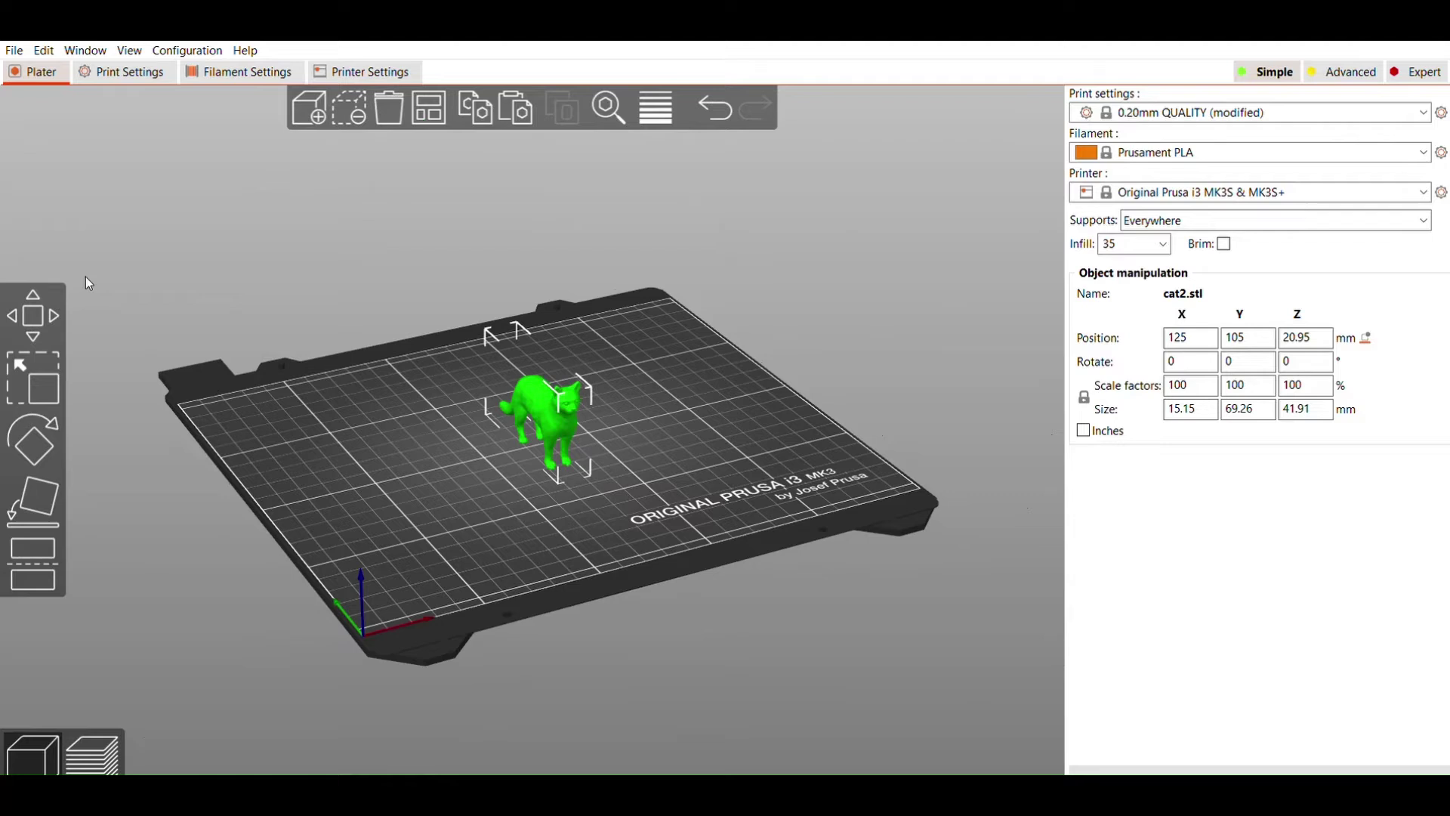
# - Move the cat to the left on the bed and bring up the Scale tool
pyautogui.click(41, 323)
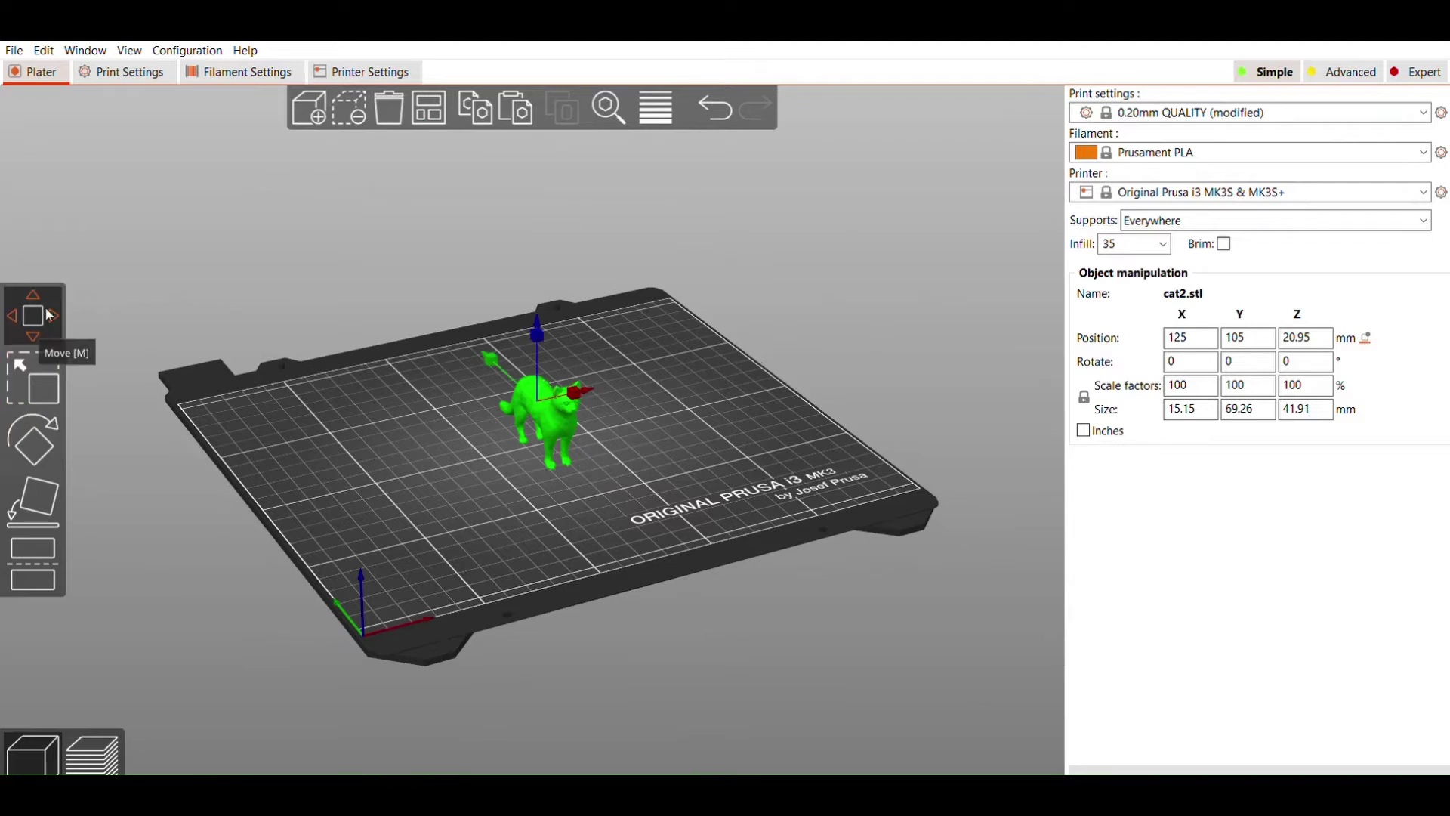
pyautogui.moveTo(537, 401); pyautogui.dragTo(306, 346)
pyautogui.click(33, 378)
# - Try spinning the cat around its vertical axis, then undo the rotation
pyautogui.click(28, 417)
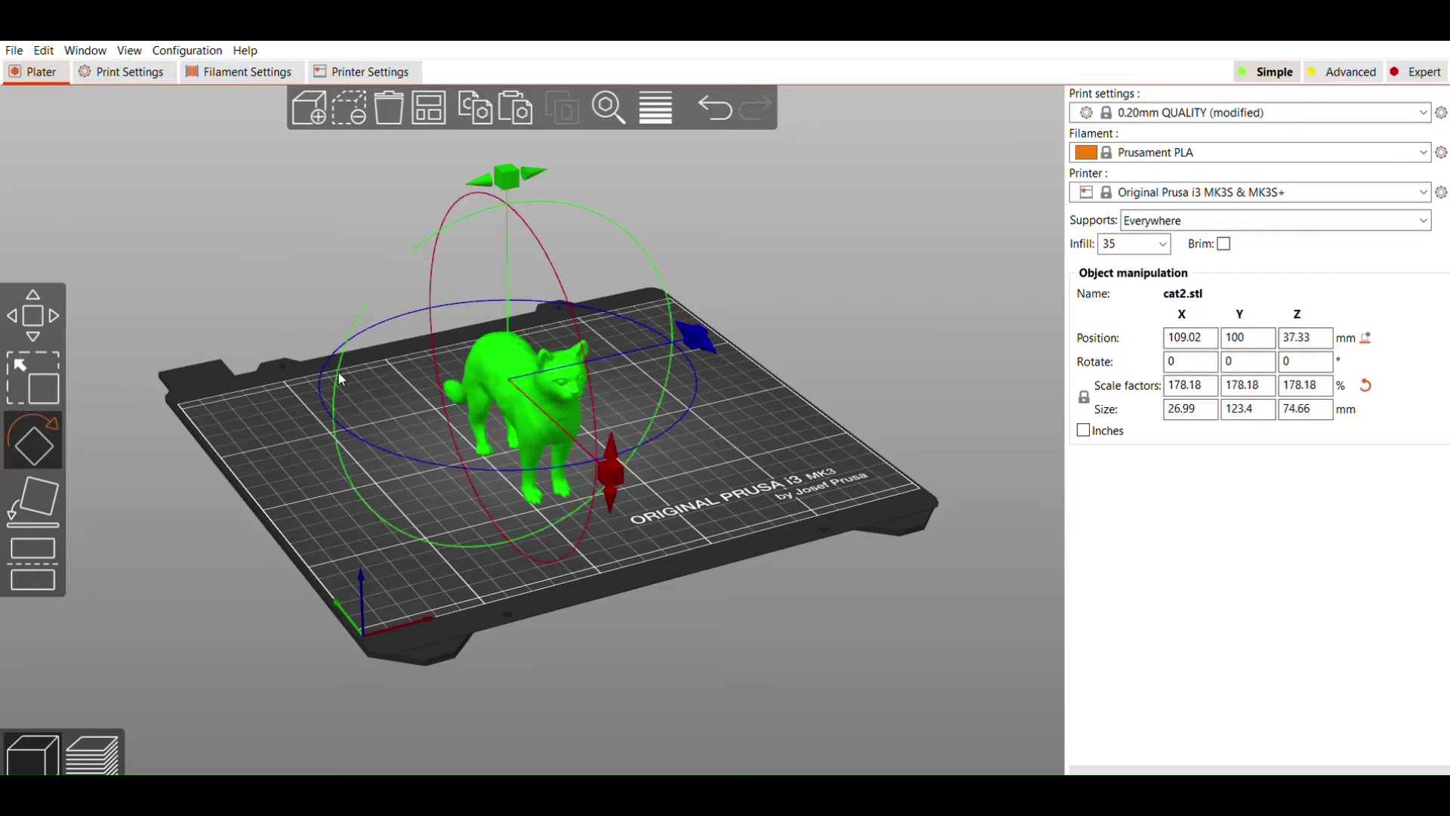
pyautogui.moveTo(678, 316); pyautogui.dragTo(718, 225)
pyautogui.hotkey('ctrl', 'z')
pyautogui.press('m')
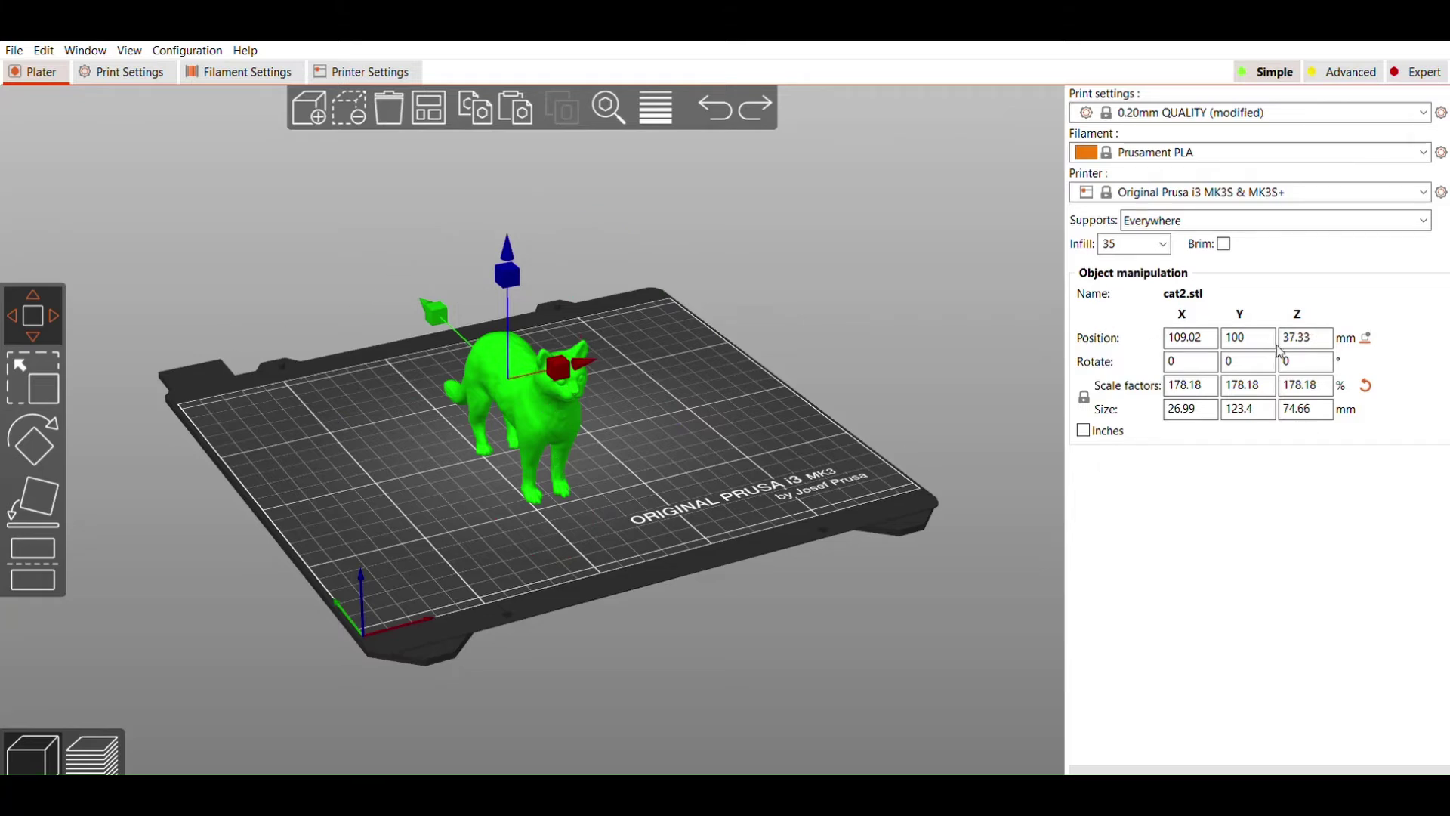
# - Try a 90° X rotation on the cat, then undo it
pyautogui.click(1198, 353)
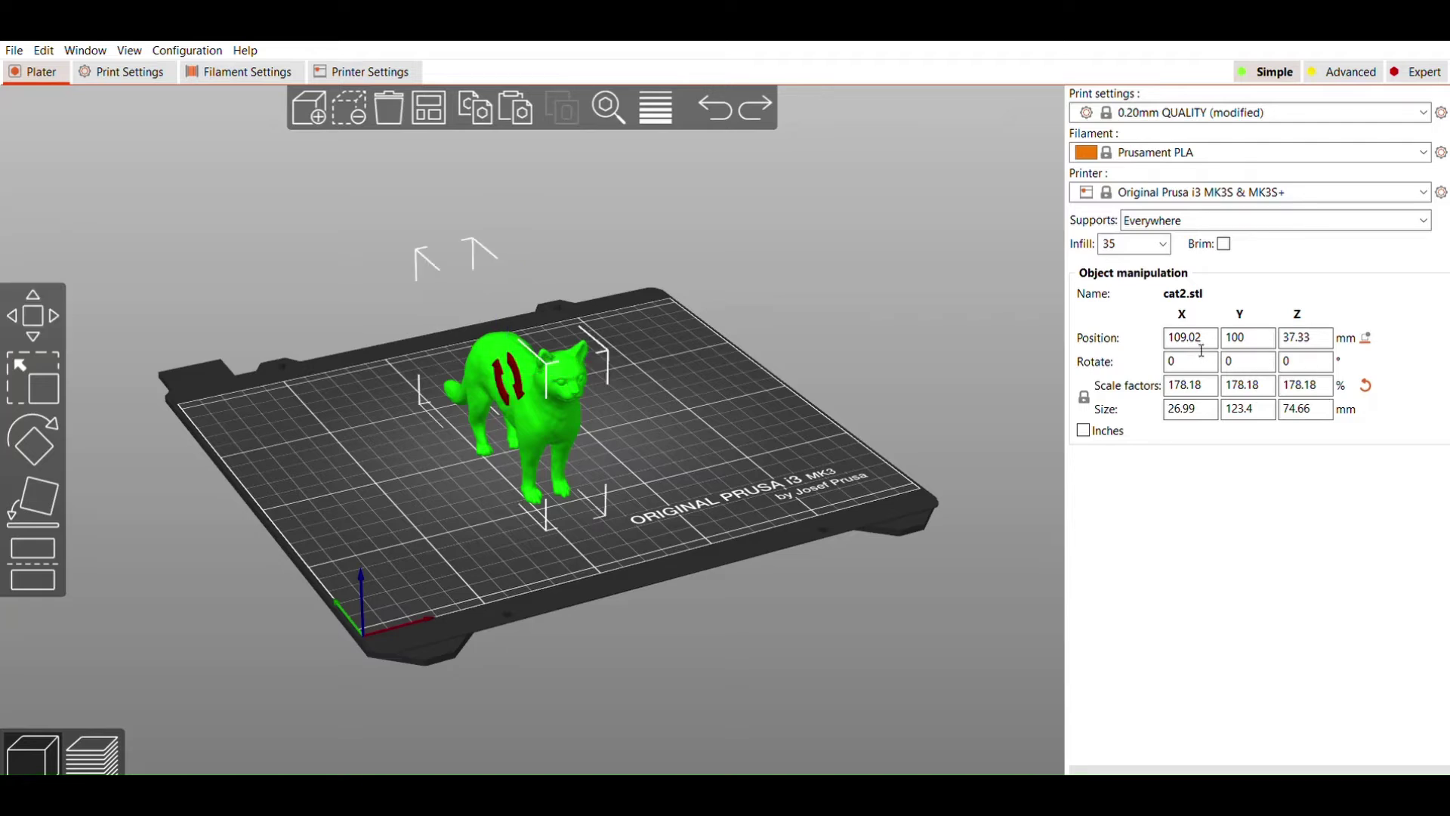
pyautogui.press('BackSpace')
pyautogui.write('90')
pyautogui.press('Return')
pyautogui.hotkey('ctrl', 'z')
pyautogui.click(778, 417)
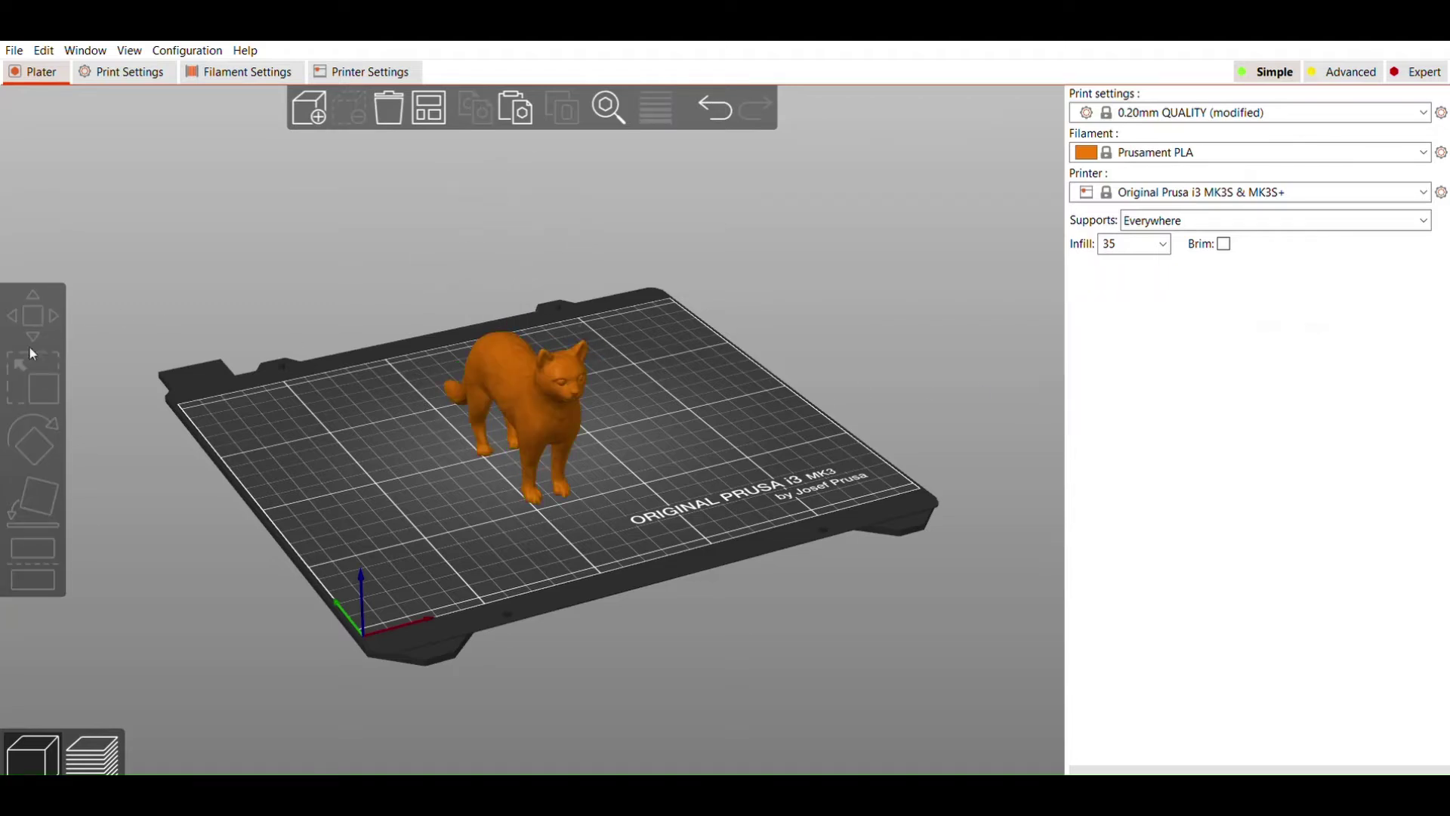
pyautogui.hotkey('ctrl', 'a')
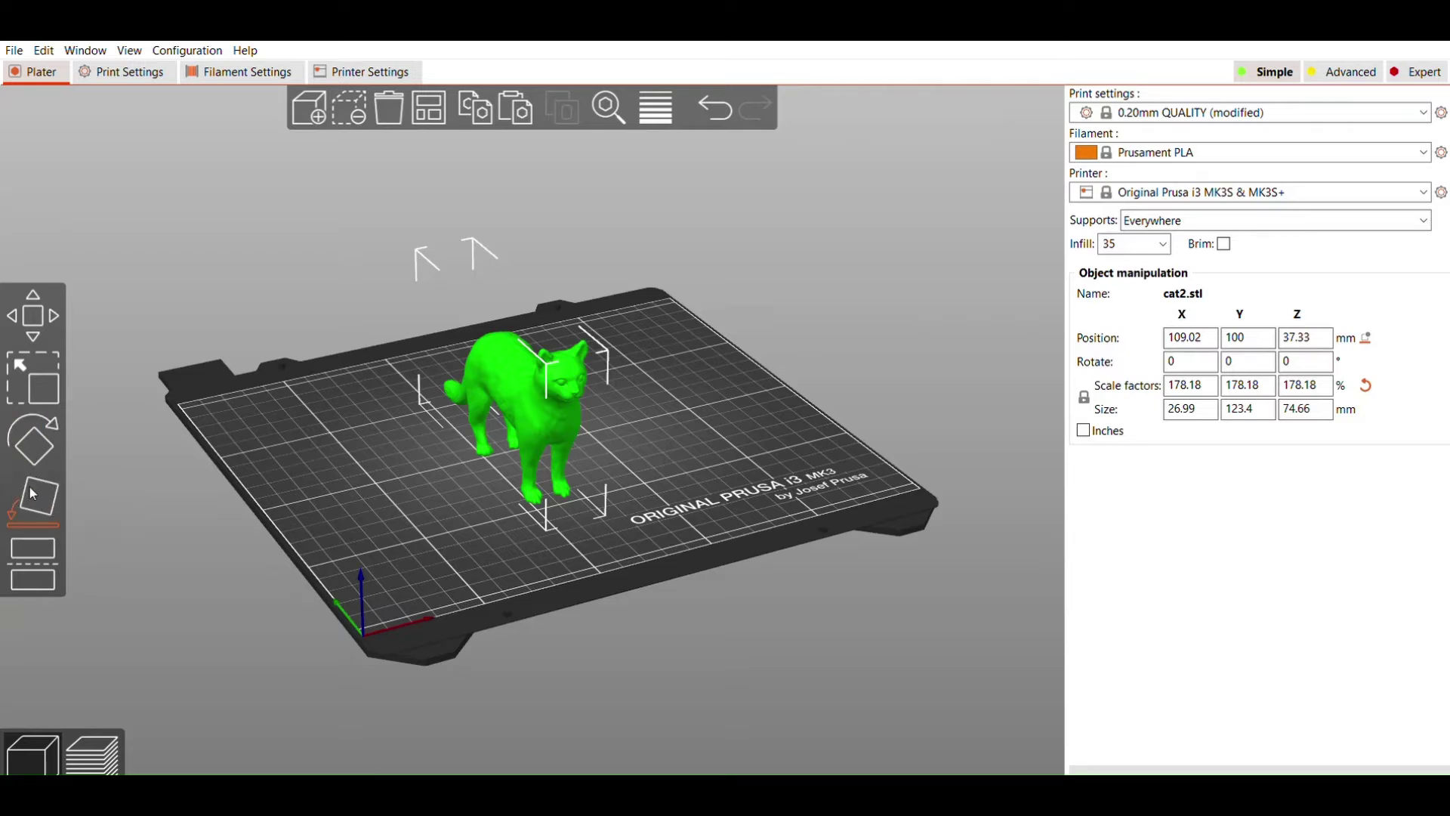
pyautogui.click(1191, 361)
pyautogui.write('90')
pyautogui.press('Return')
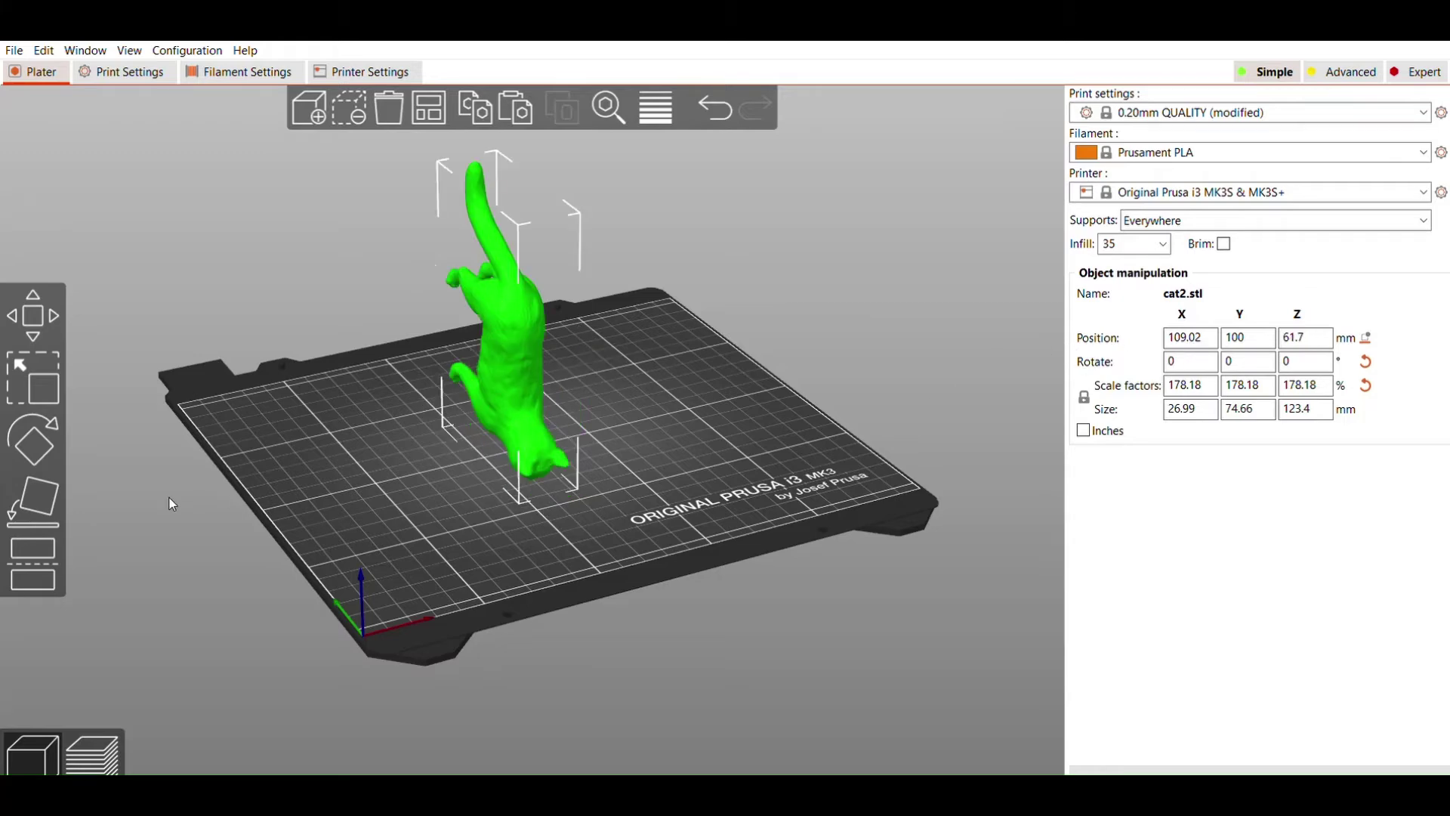
pyautogui.click(58, 489)
pyautogui.moveTo(402, 427); pyautogui.dragTo(520, 444)
pyautogui.scroll(5, 519, 444)
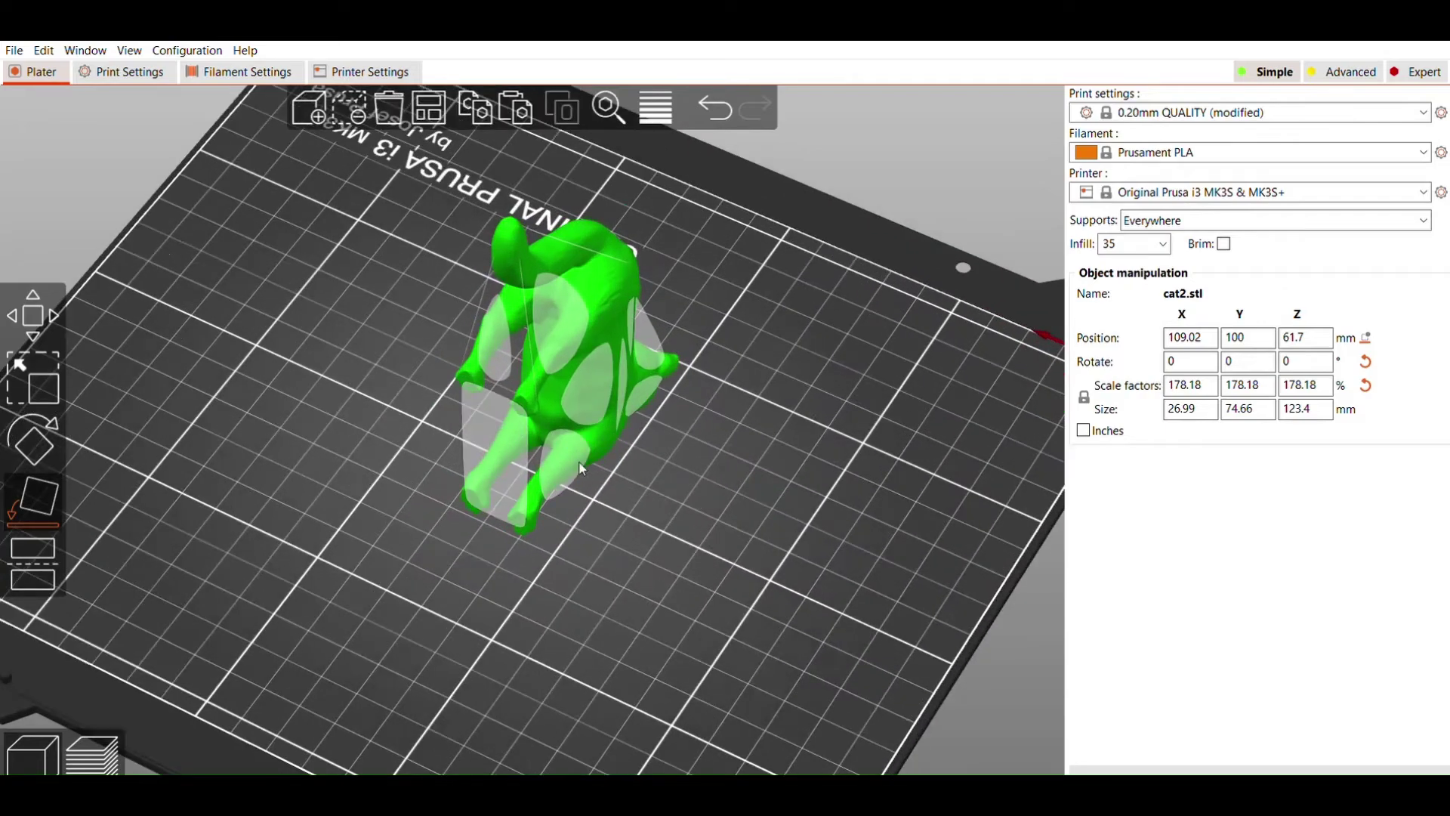
pyautogui.click(488, 433)
pyautogui.moveTo(488, 432); pyautogui.dragTo(568, 356)
pyautogui.click(583, 447)
pyautogui.click(592, 295)
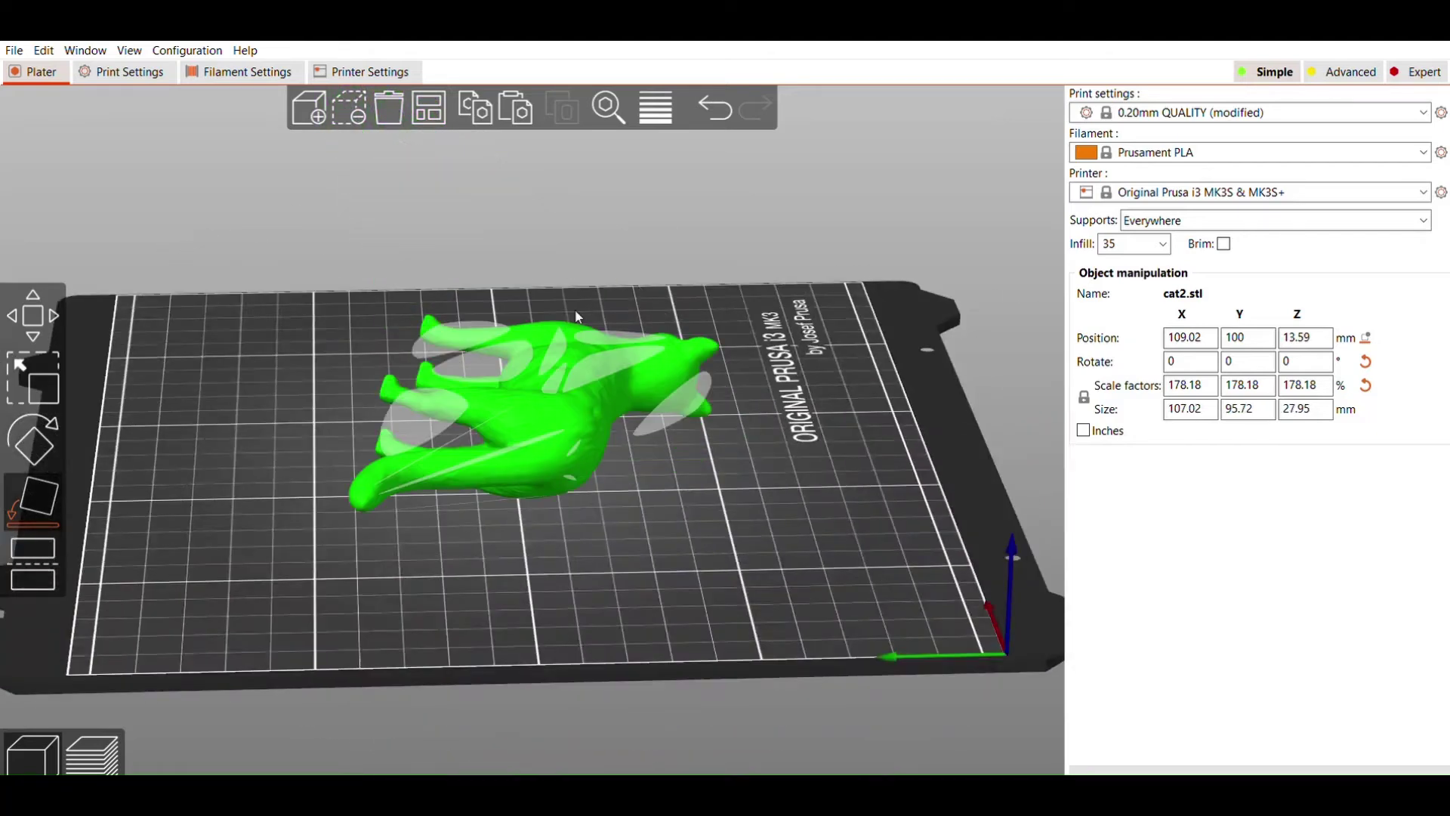
pyautogui.moveTo(469, 556); pyautogui.dragTo(537, 428)
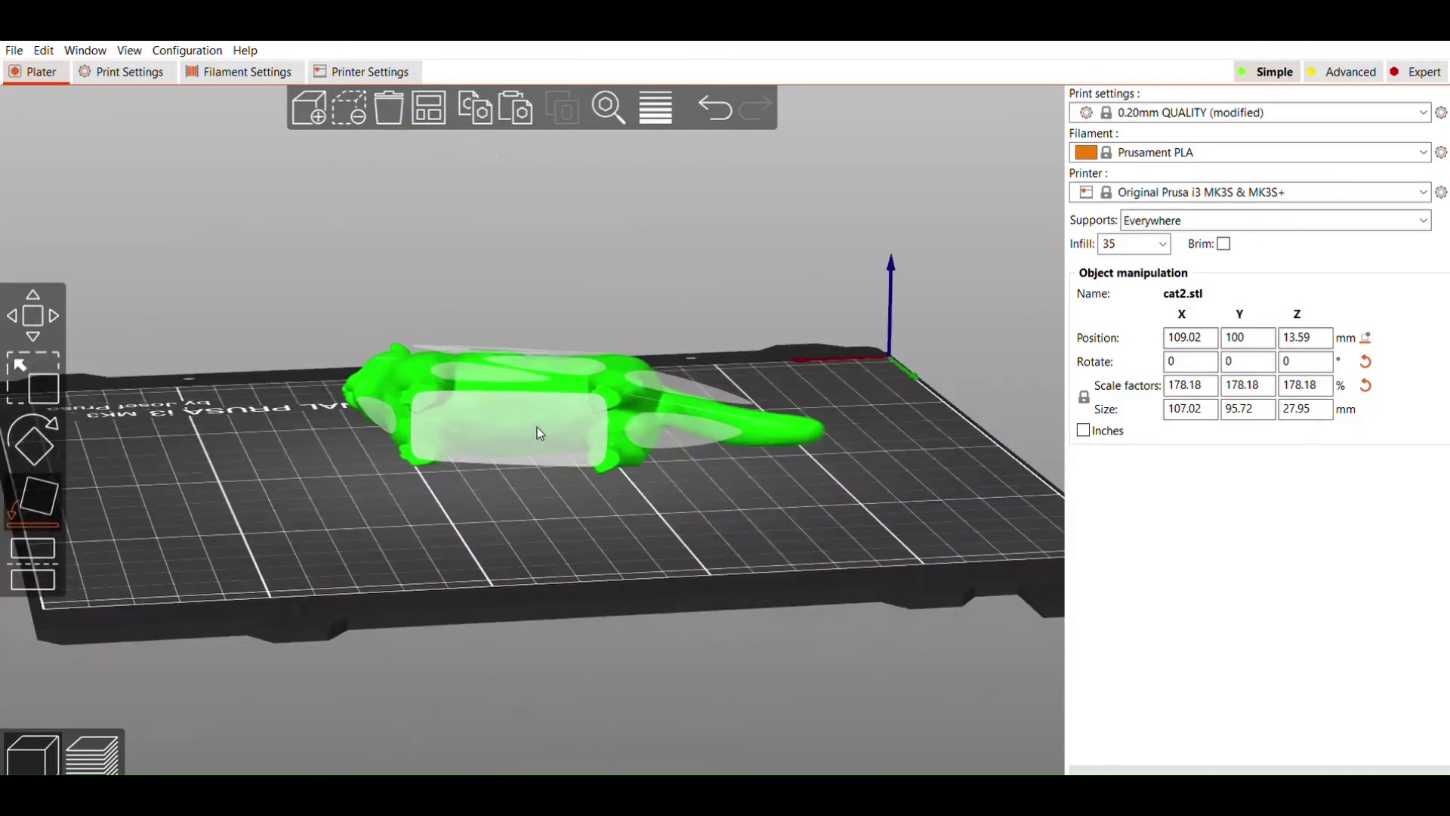
pyautogui.click(537, 428)
pyautogui.moveTo(578, 480); pyautogui.dragTo(414, 483)
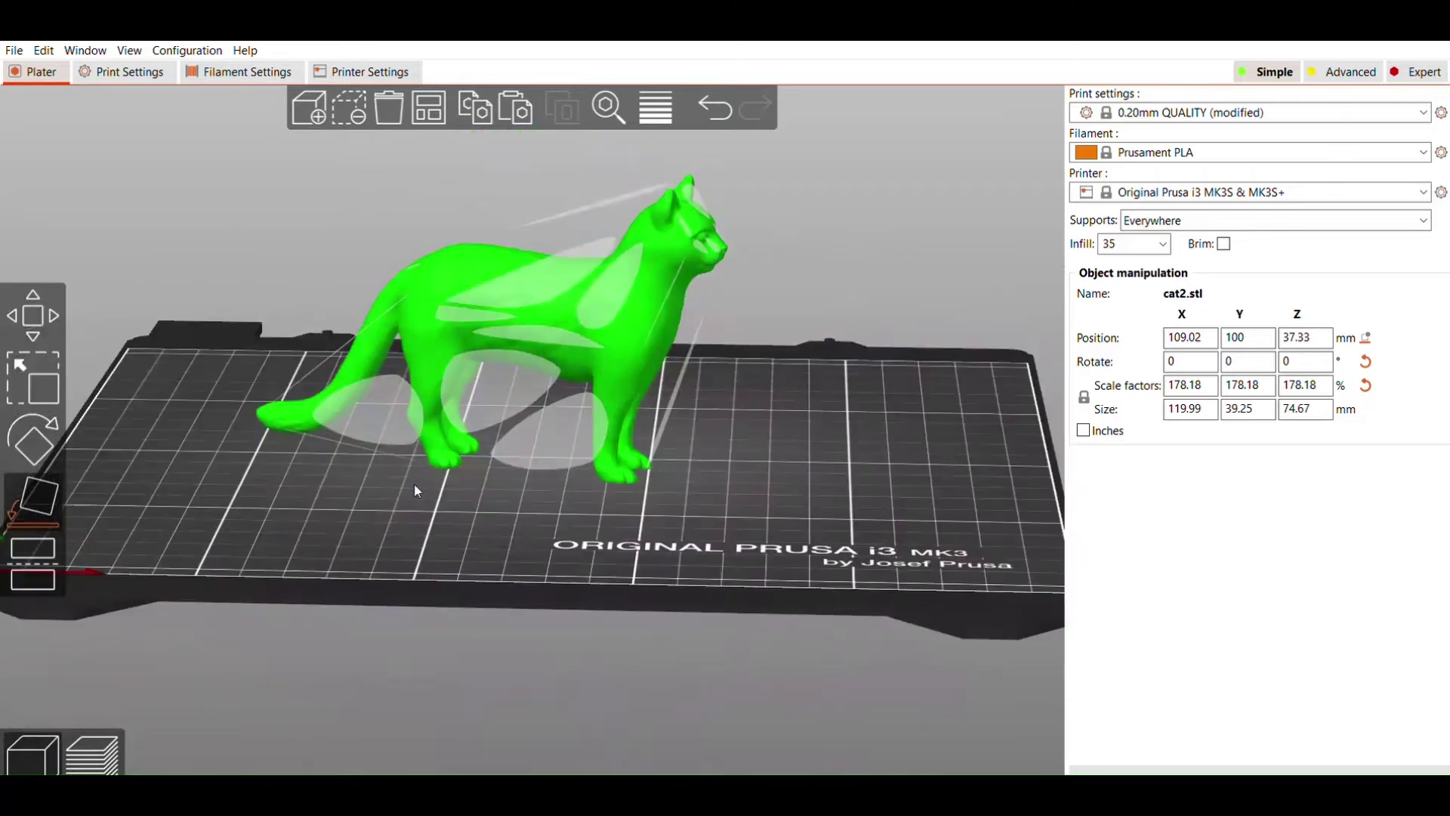
pyautogui.hotkey('ctrl', 'z')
pyautogui.hotkey('ctrl', 'z')
pyautogui.hotkey('ctrl', 'z')
pyautogui.hotkey('ctrl', 'z')
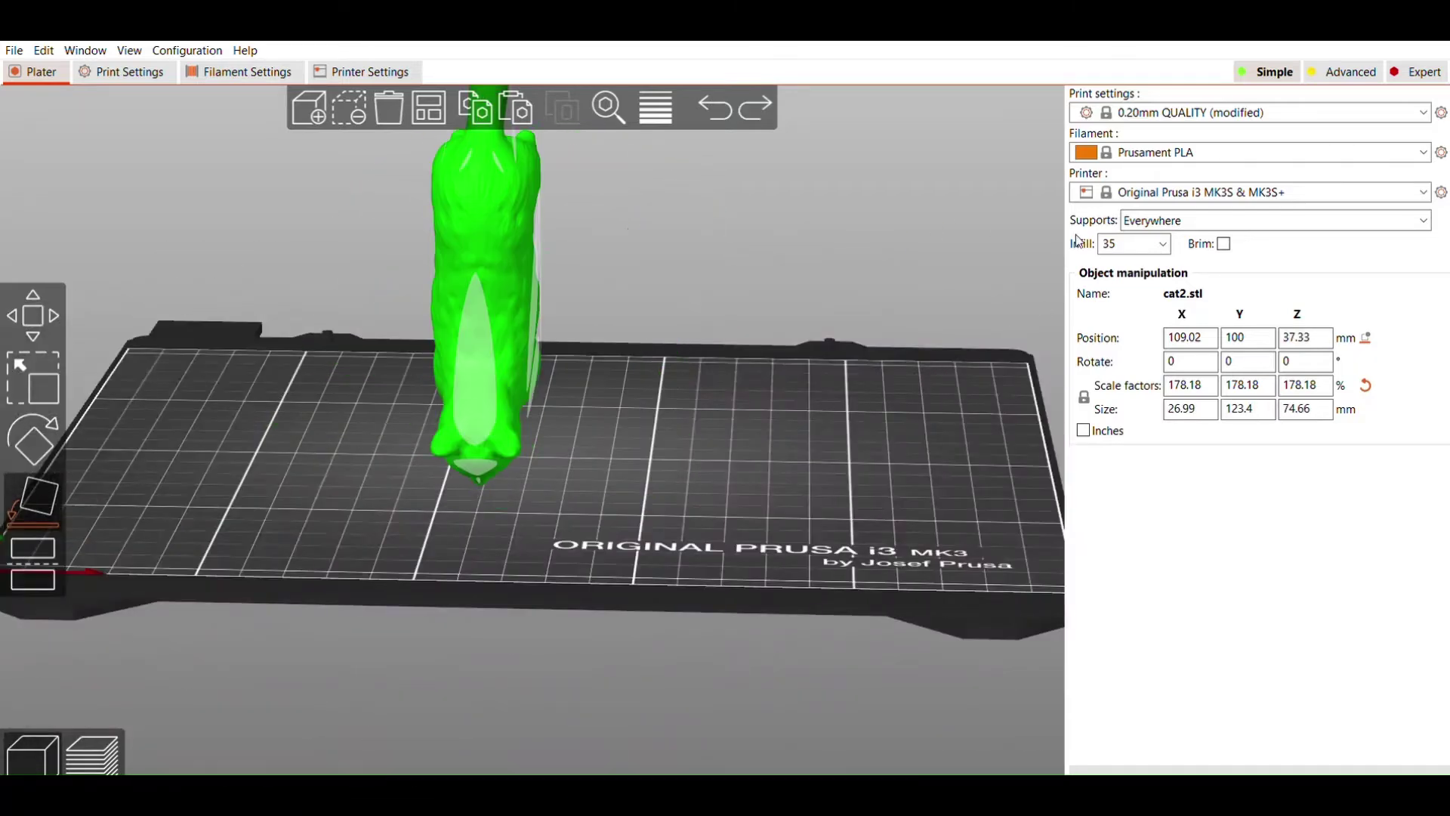
pyautogui.hotkey('ctrl', 'z')
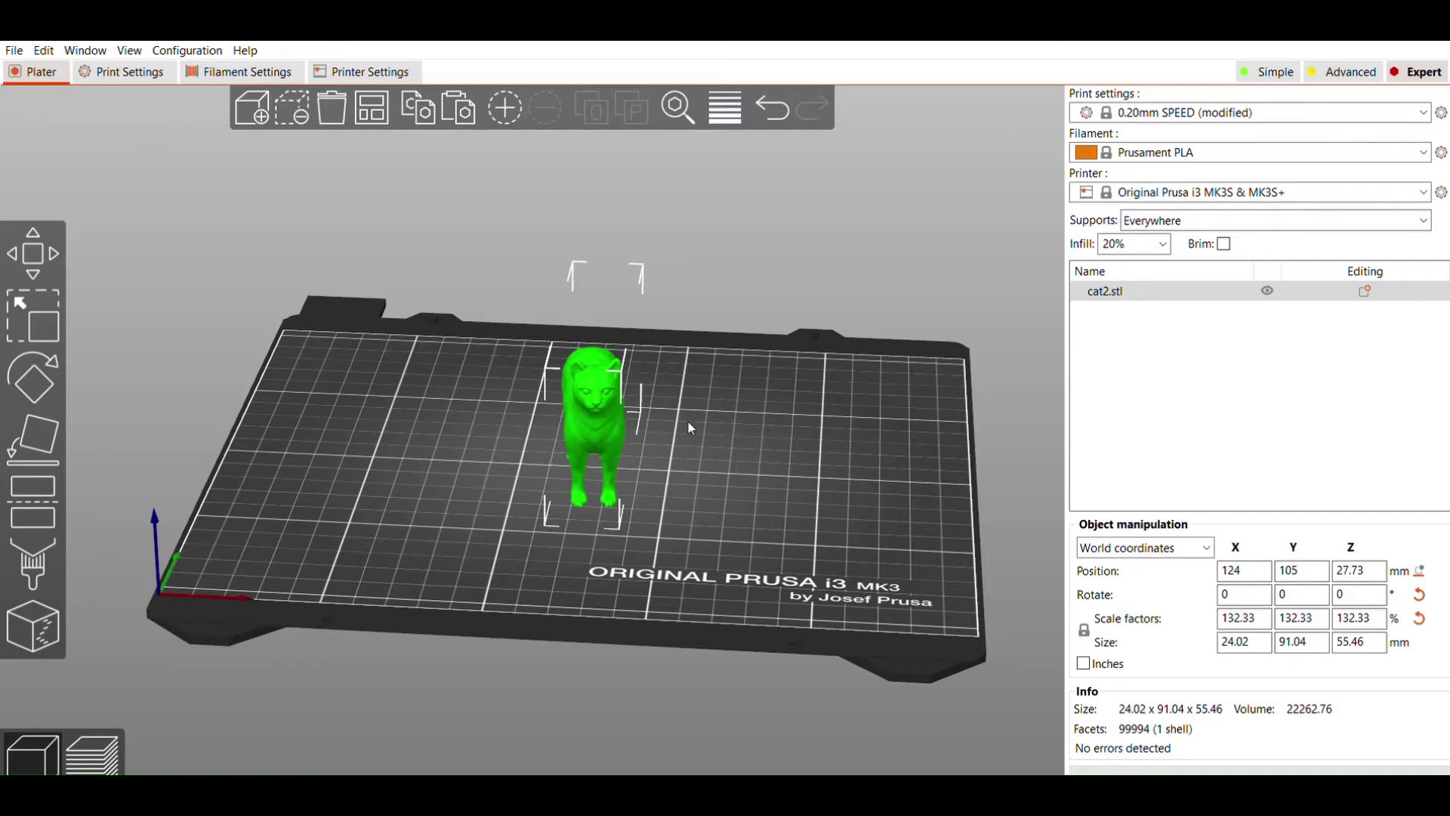
# - Copy and paste the cat until six copies exist, dragging them apart on the bed
pyautogui.hotkey('ctrl', 'c')
pyautogui.hotkey('ctrl', 'v')
pyautogui.hotkey('ctrl', 'v')
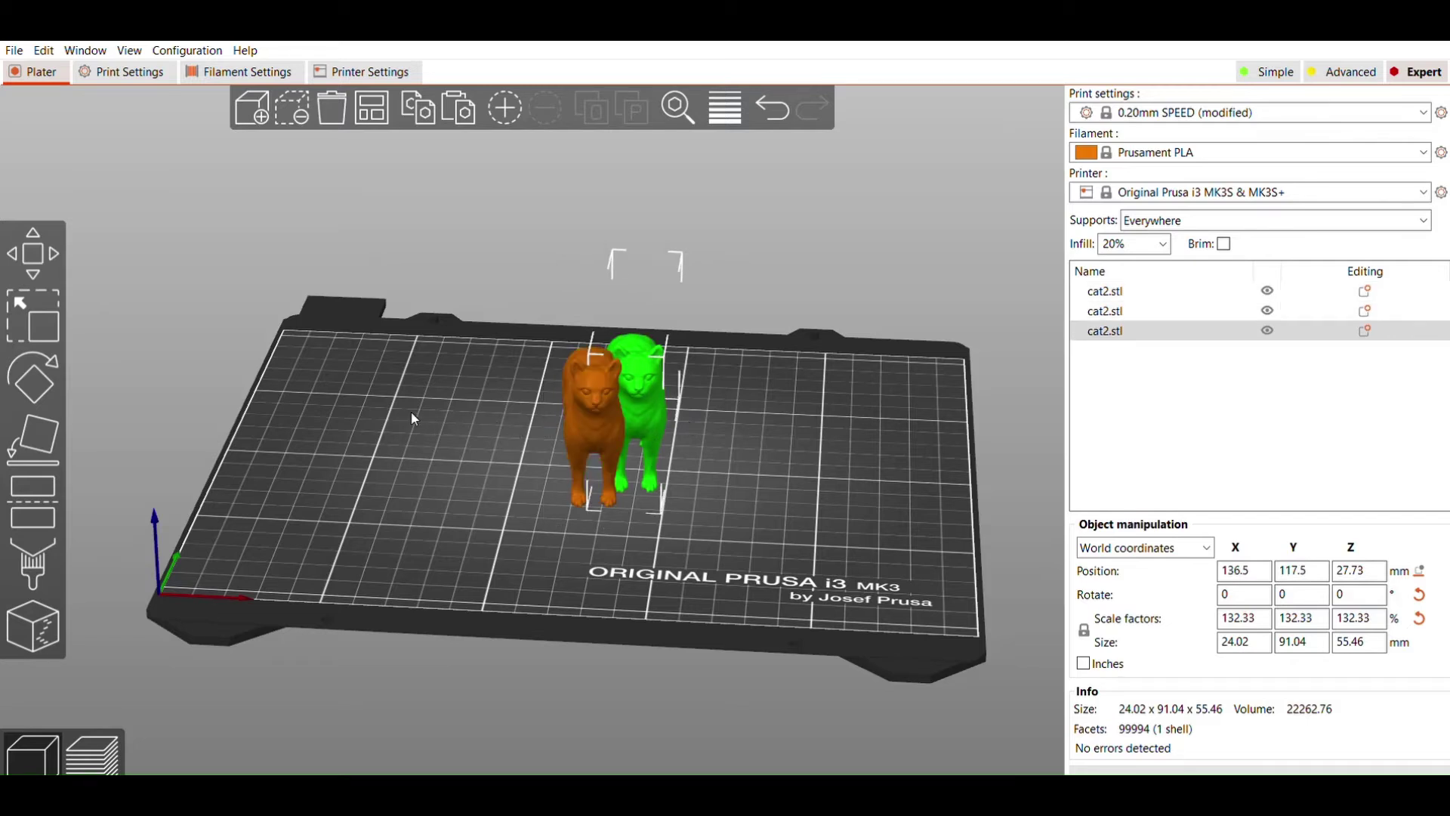
pyautogui.hotkey('ctrl', 'v')
pyautogui.moveTo(608, 378); pyautogui.dragTo(750, 370)
pyautogui.click(547, 368)
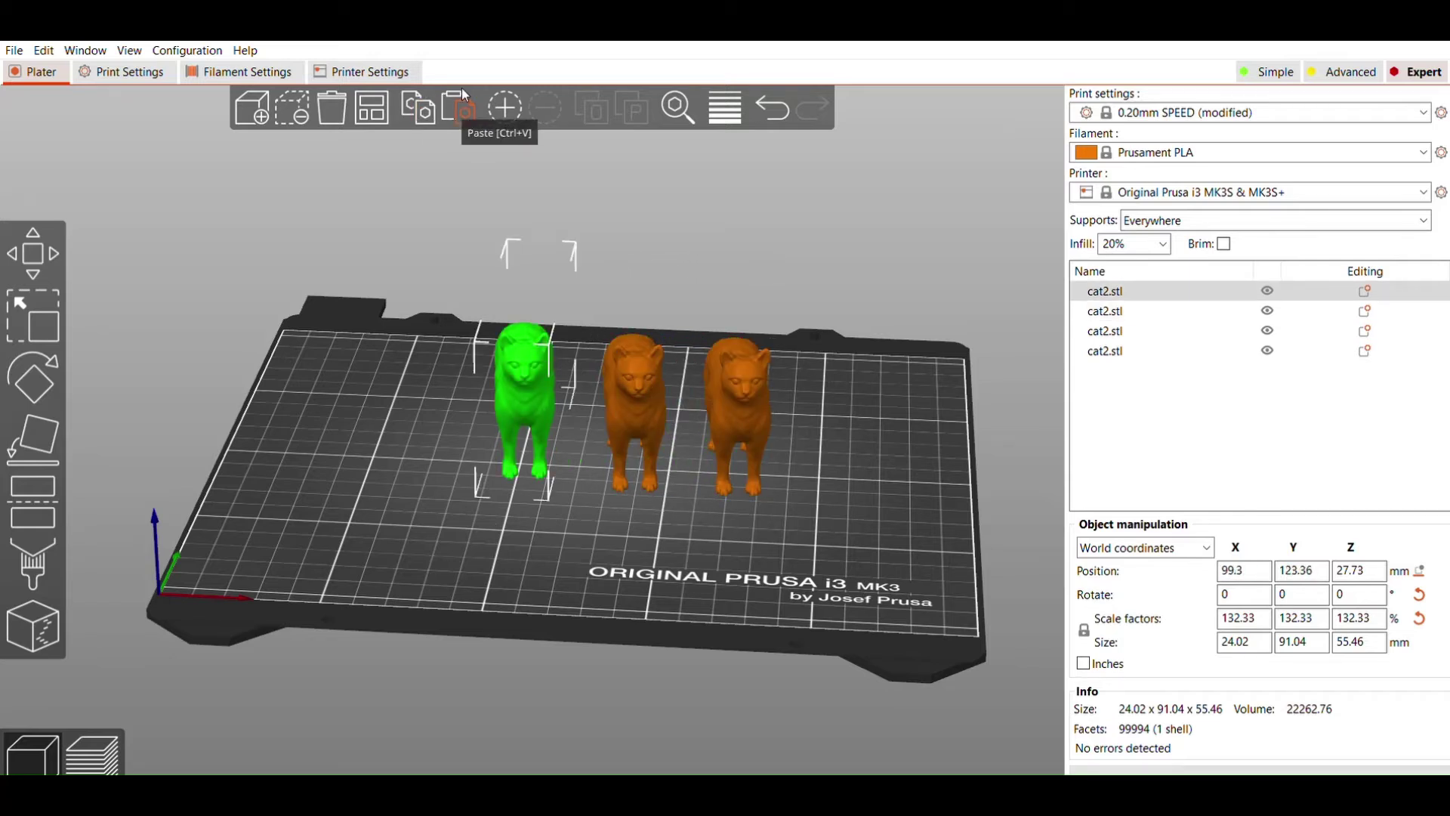
pyautogui.click(466, 98)
pyautogui.click(466, 98)
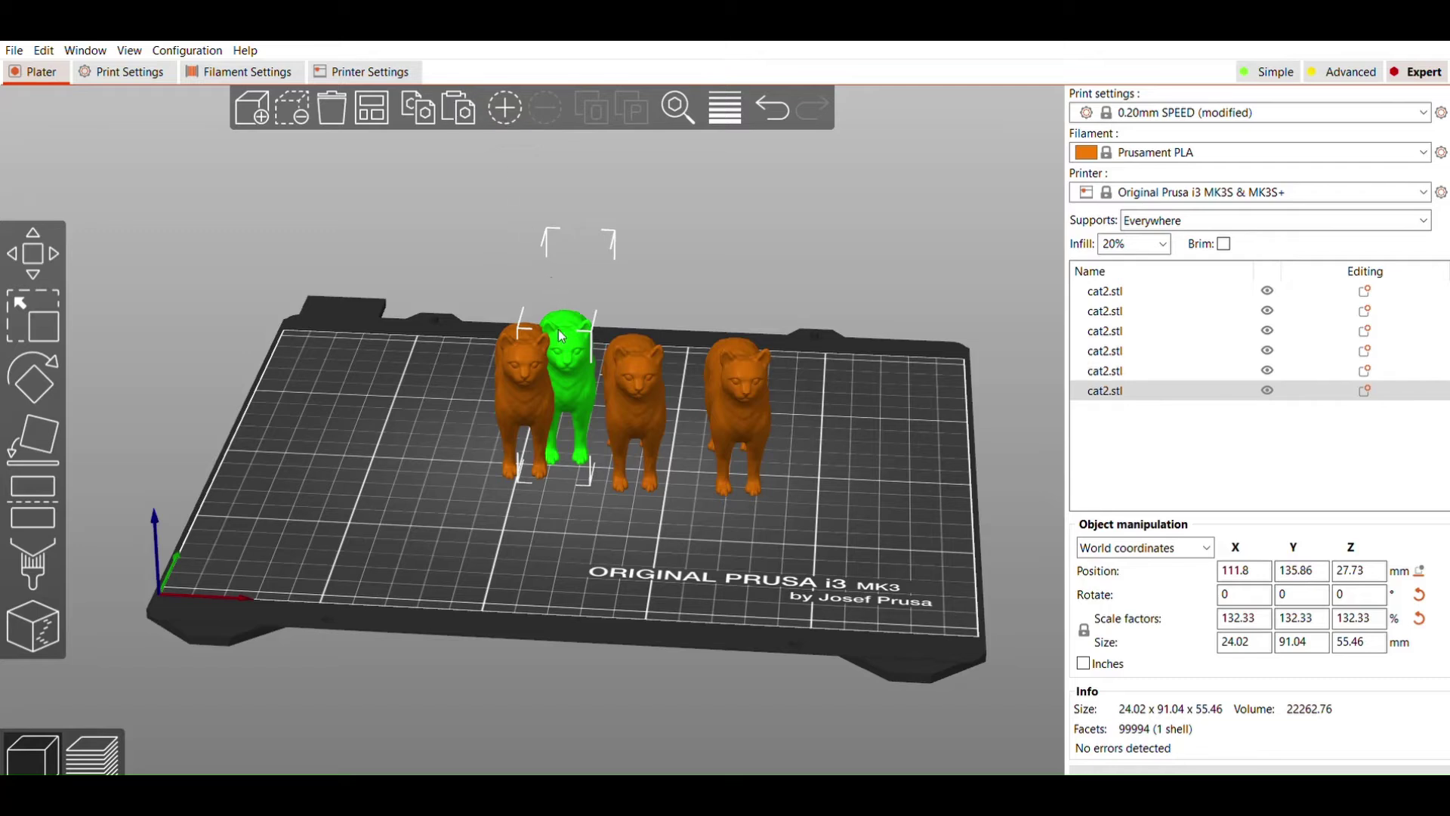
# - Auto-arrange the six cats, then delete three, leaving two in a row and one in front
pyautogui.click(385, 103)
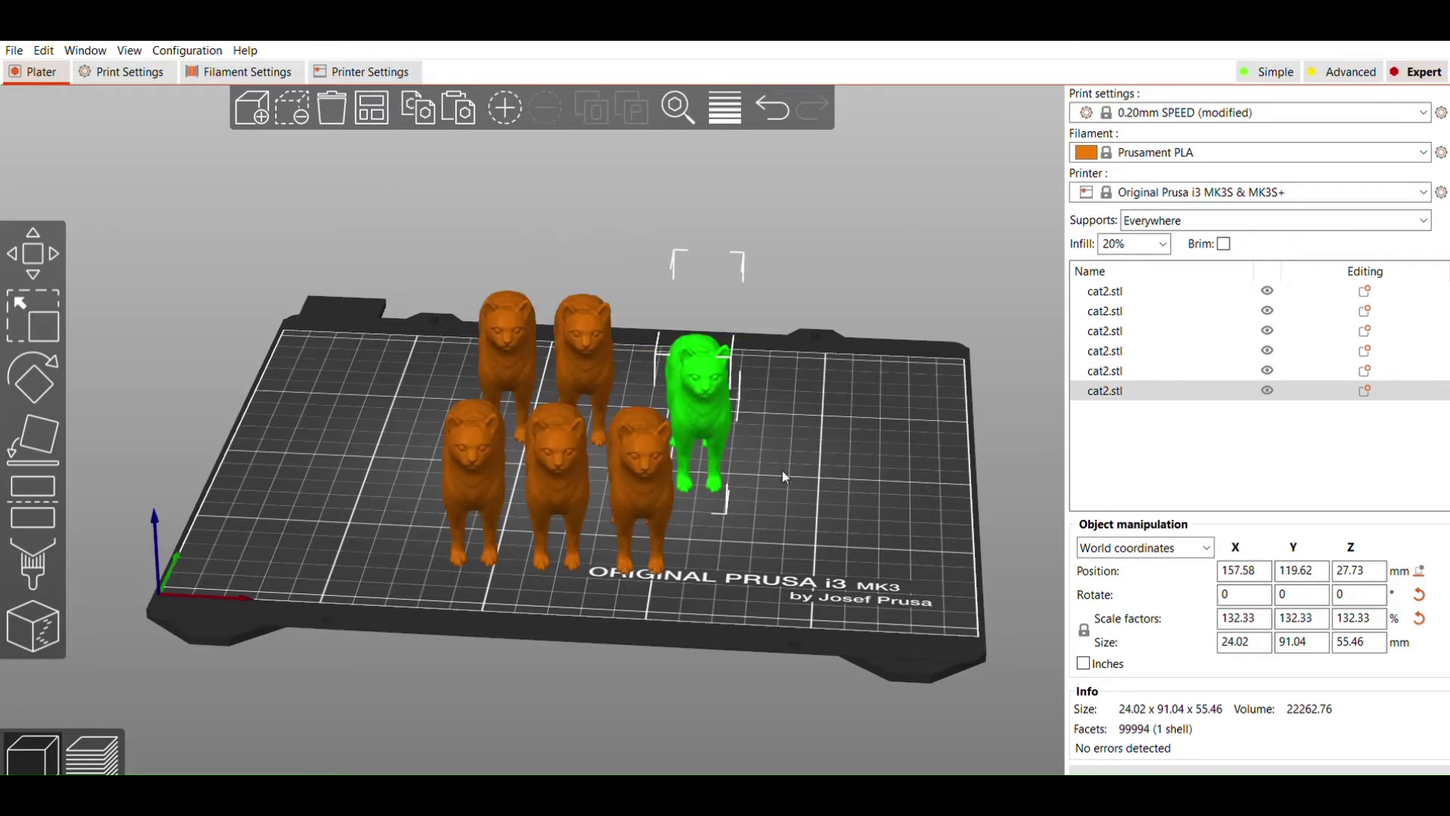
pyautogui.click(829, 474)
pyautogui.click(727, 392)
pyautogui.press('Delete')
pyautogui.click(654, 438)
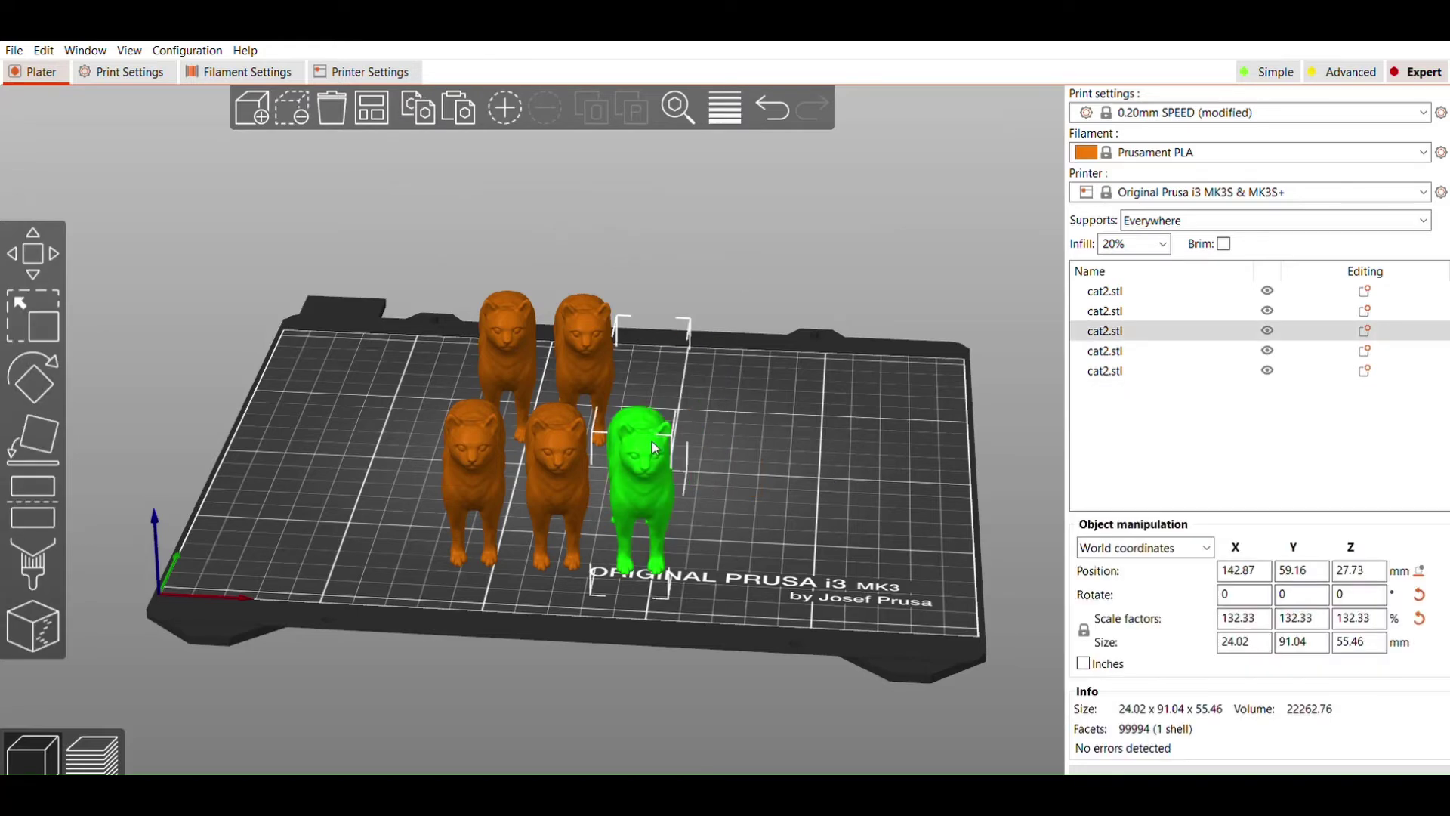
pyautogui.press('Delete')
pyautogui.click(579, 437)
pyautogui.press('Delete')
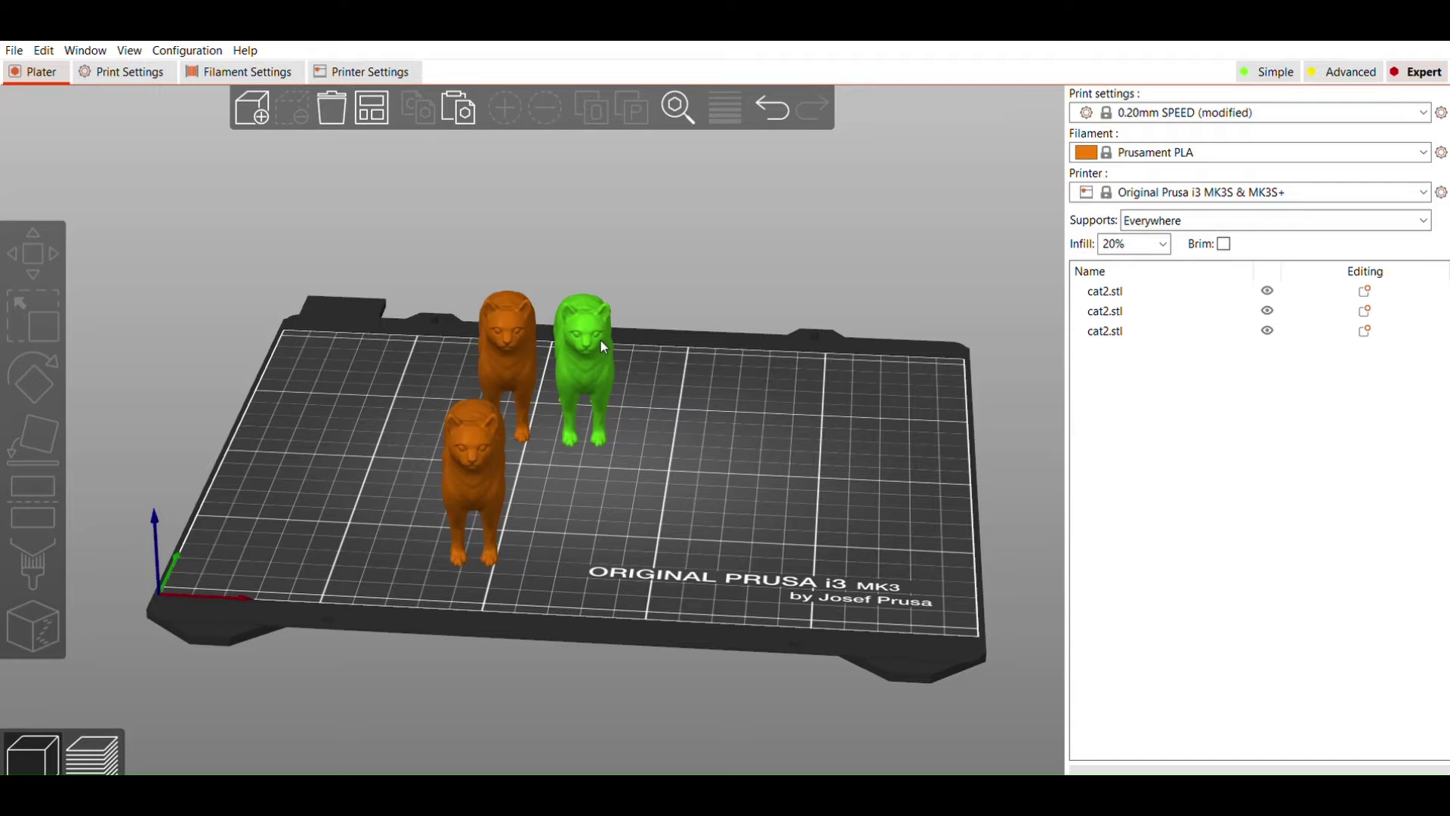
# - Select the remaining back-right cat on the bed
pyautogui.click(602, 344)
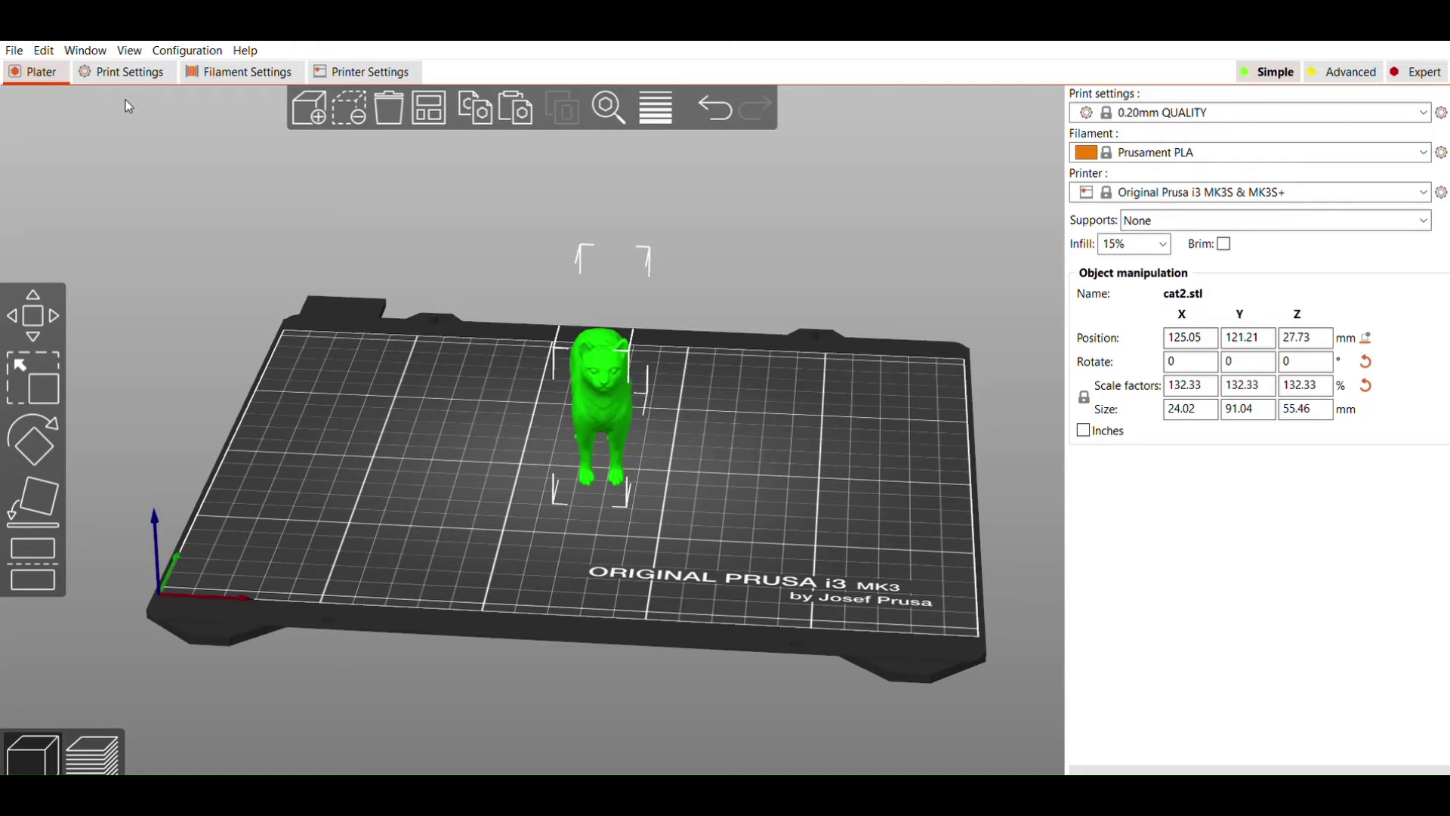
# - Open Print Settings and compare Advanced and Expert modes before returning to Simple
pyautogui.click(115, 68)
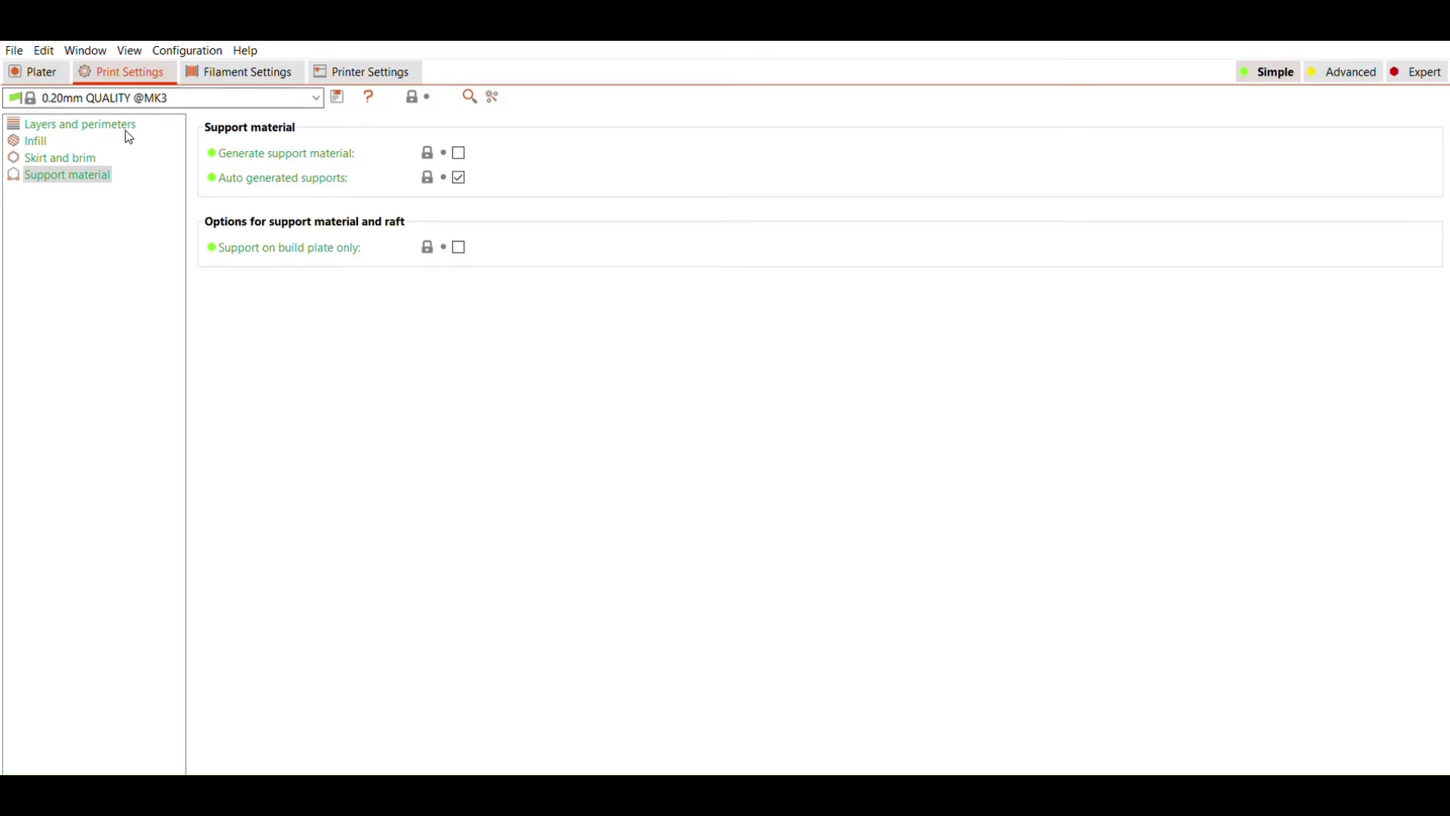
pyautogui.click(1346, 72)
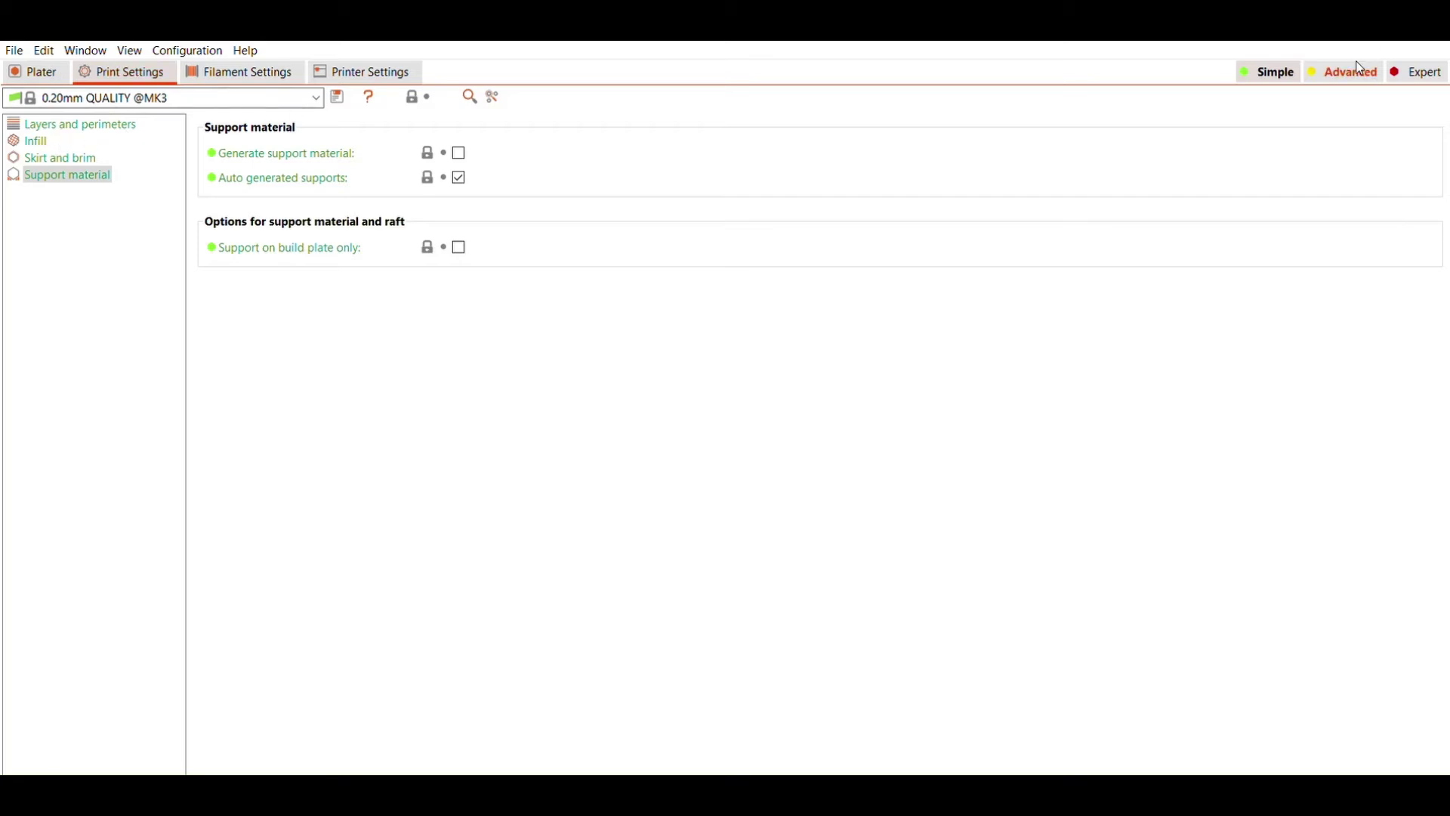
pyautogui.click(1409, 55)
pyautogui.click(1317, 59)
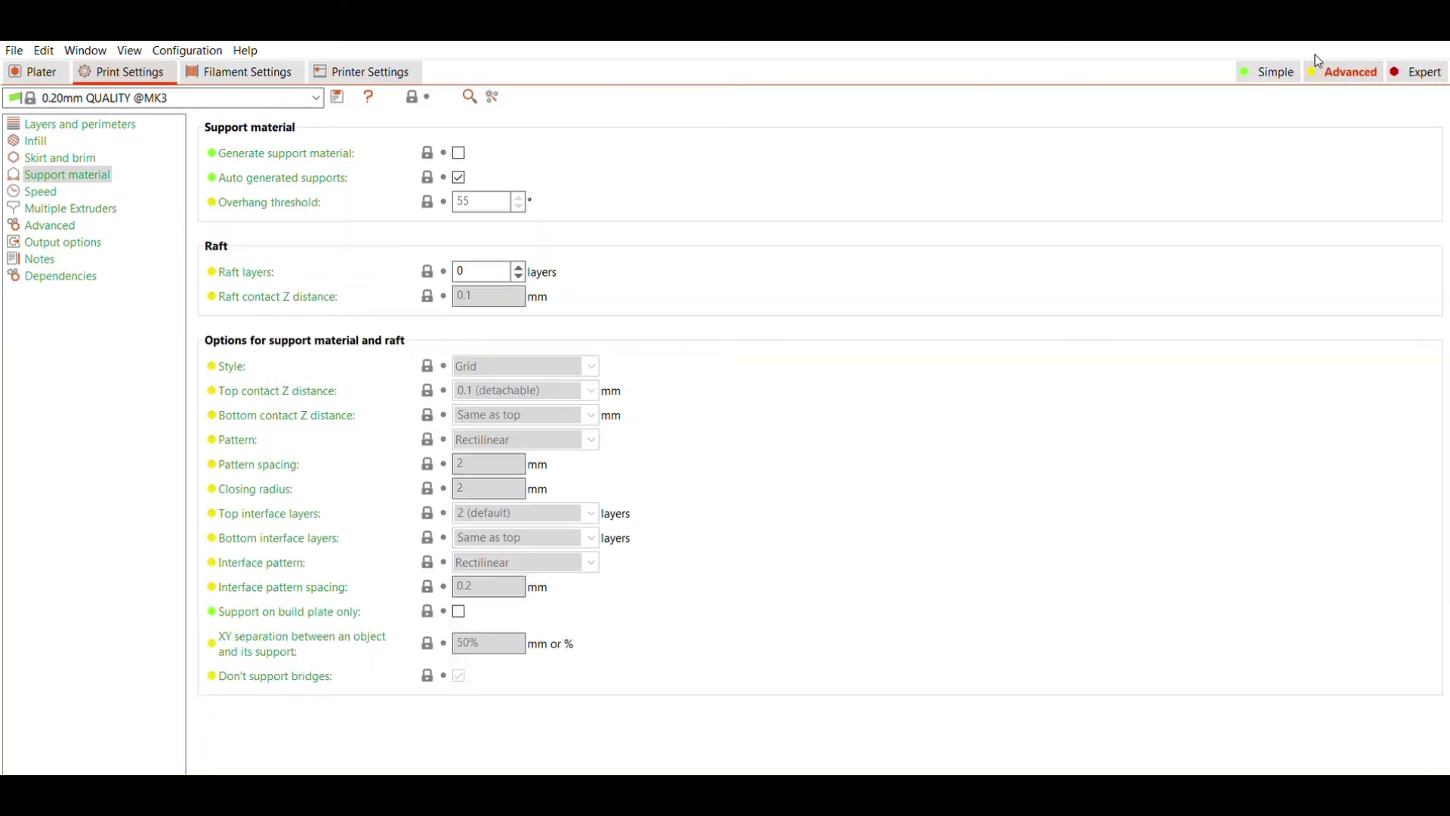
pyautogui.click(1278, 56)
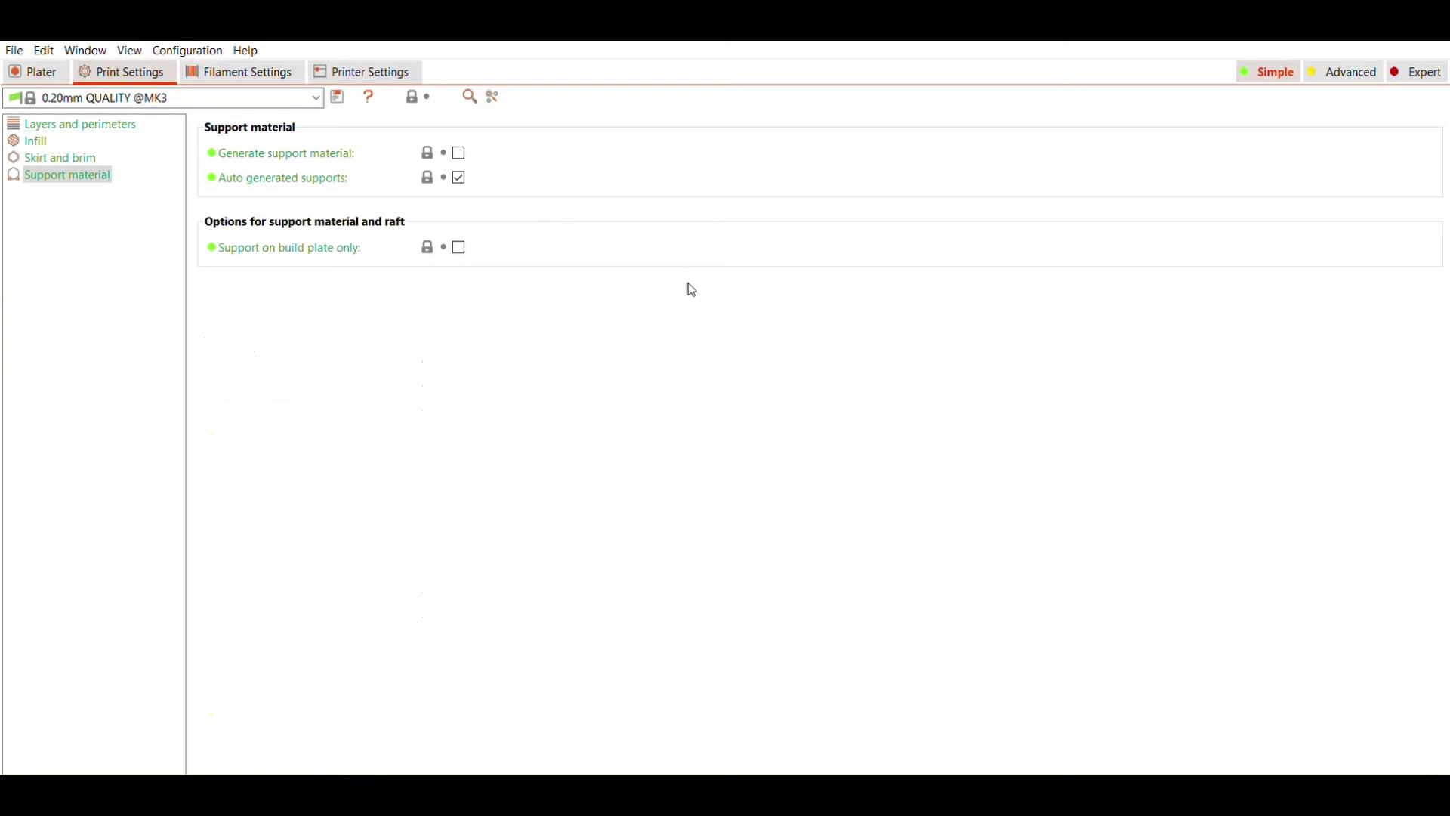
# - On Layers and perimeters, set layer height to 0.16 mm and perimeters to 3
pyautogui.click(119, 119)
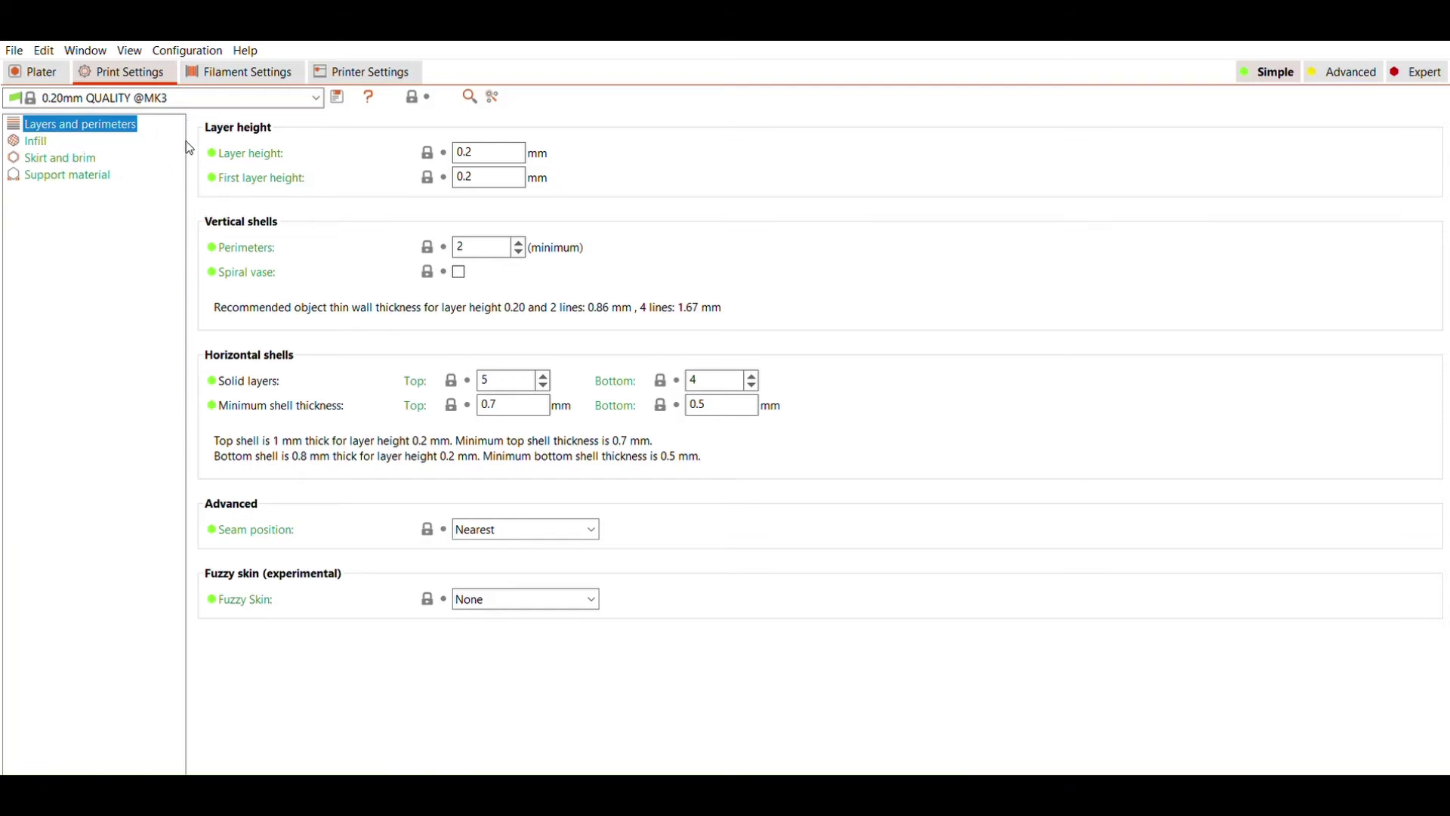
pyautogui.click(495, 144)
pyautogui.press('BackSpace')
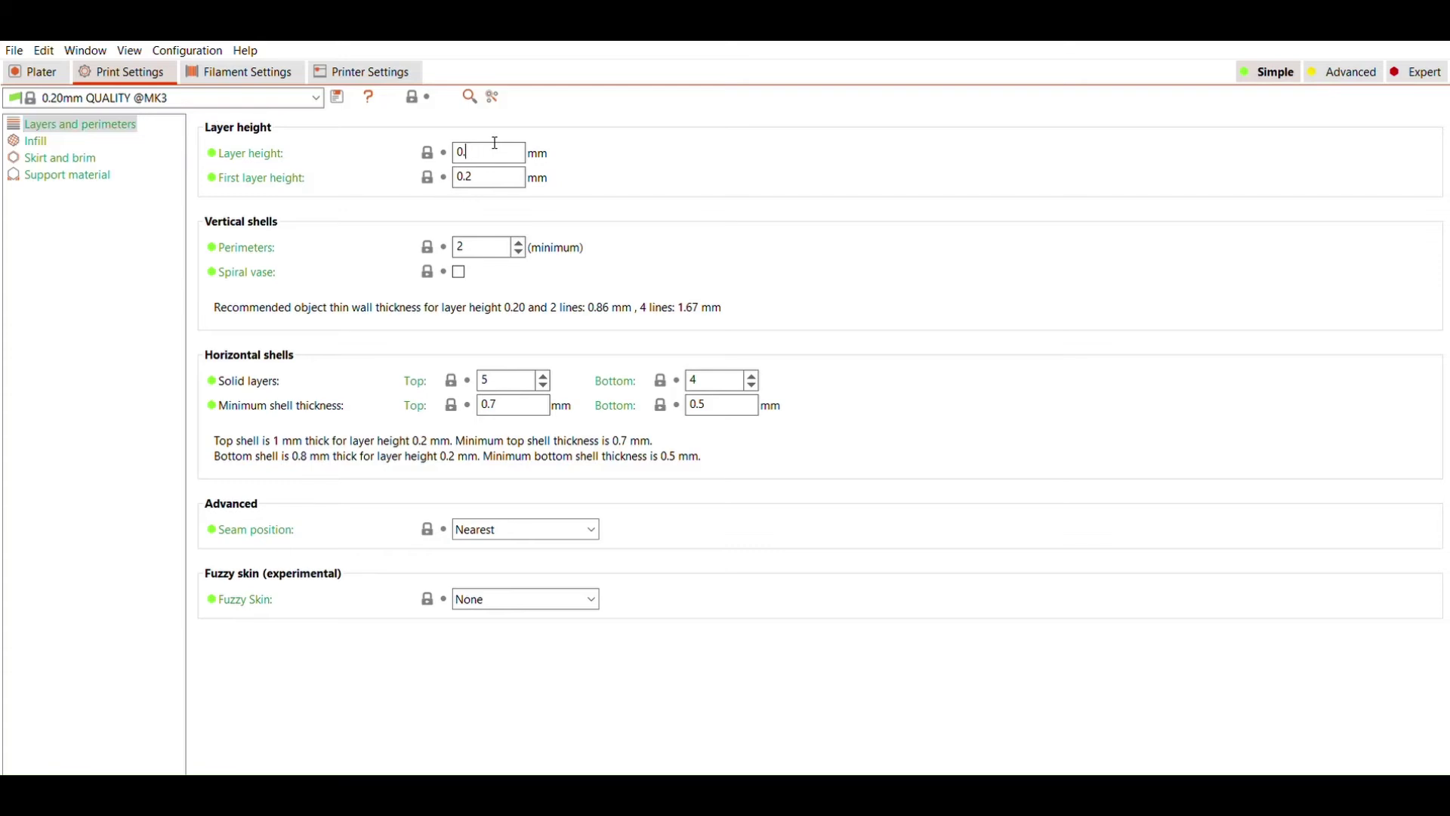
pyautogui.write('16')
pyautogui.press('Return')
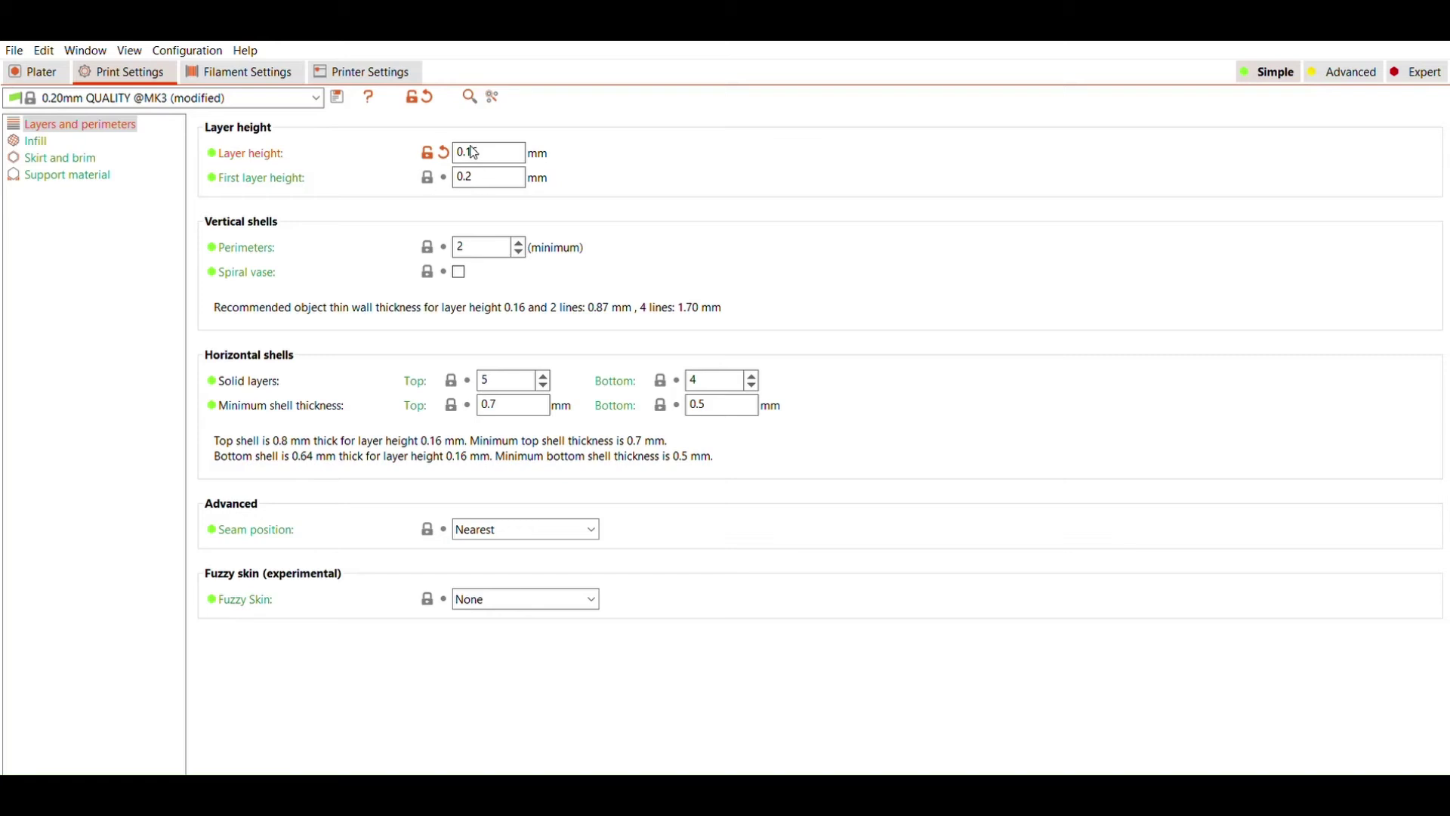
pyautogui.click(520, 241)
pyautogui.press('Up')
pyautogui.press('Up')
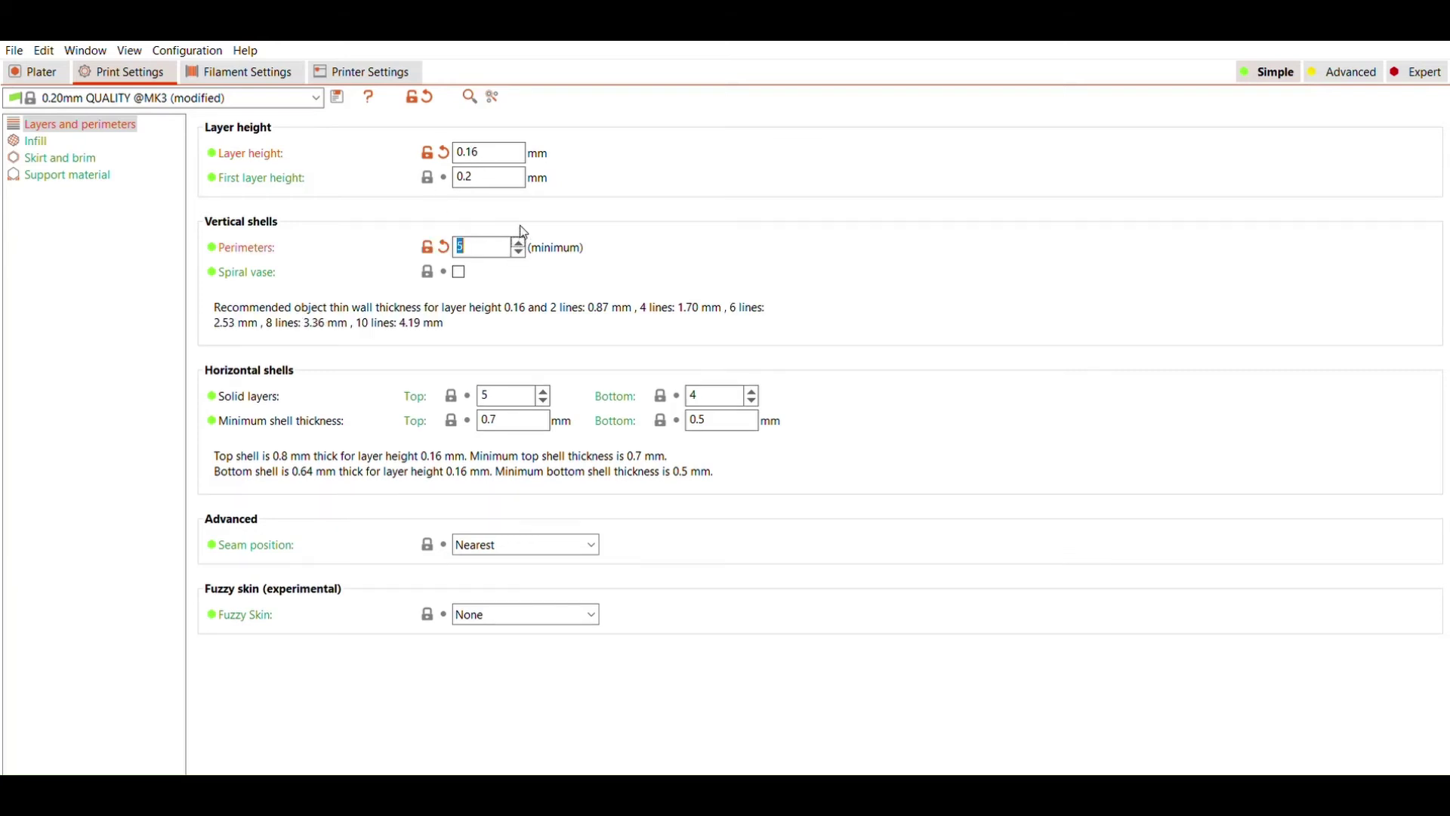
pyautogui.press('Down')
pyautogui.press('Down')
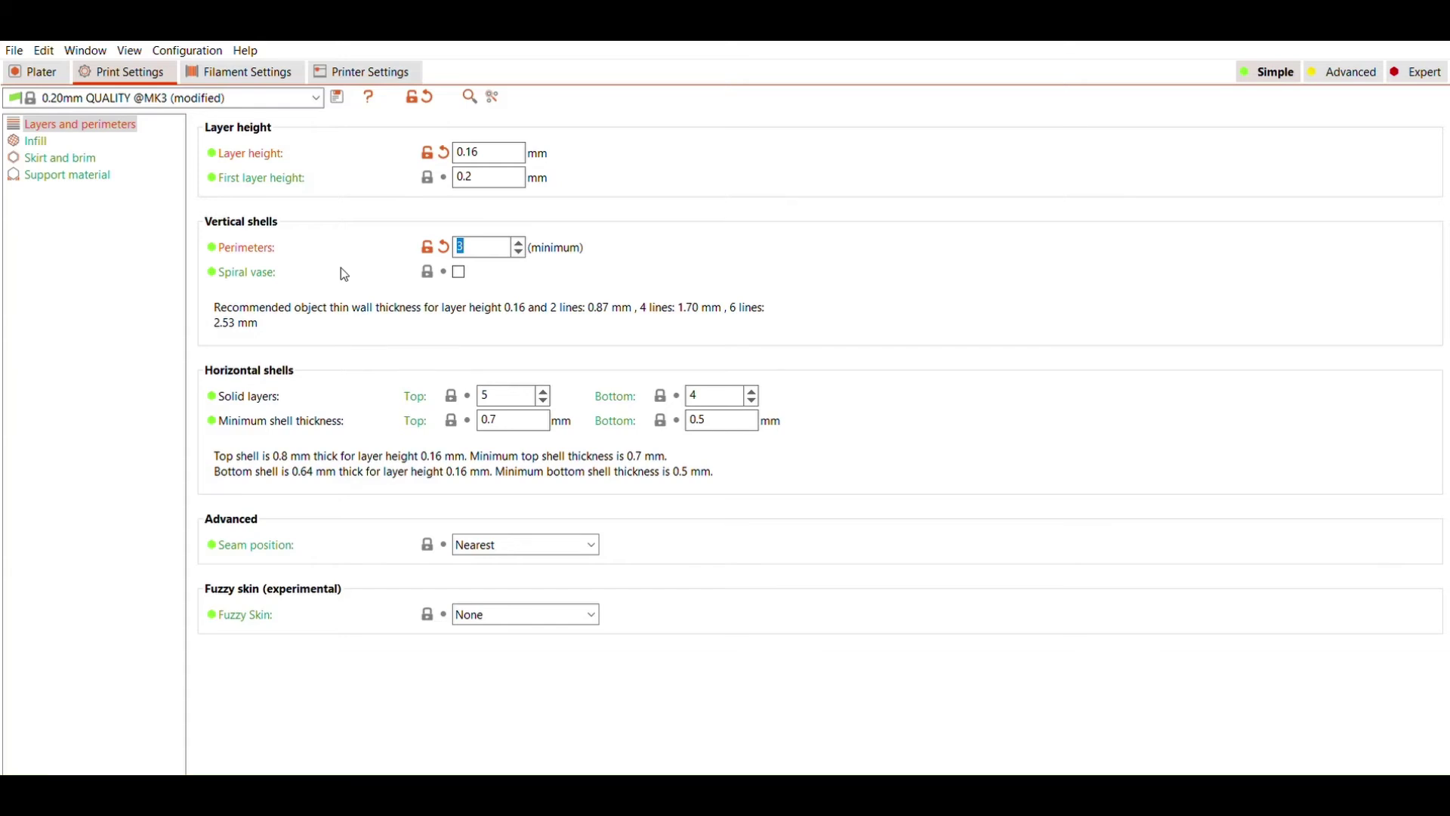
# - Set Fill density to 35% on the Infill page
pyautogui.click(37, 140)
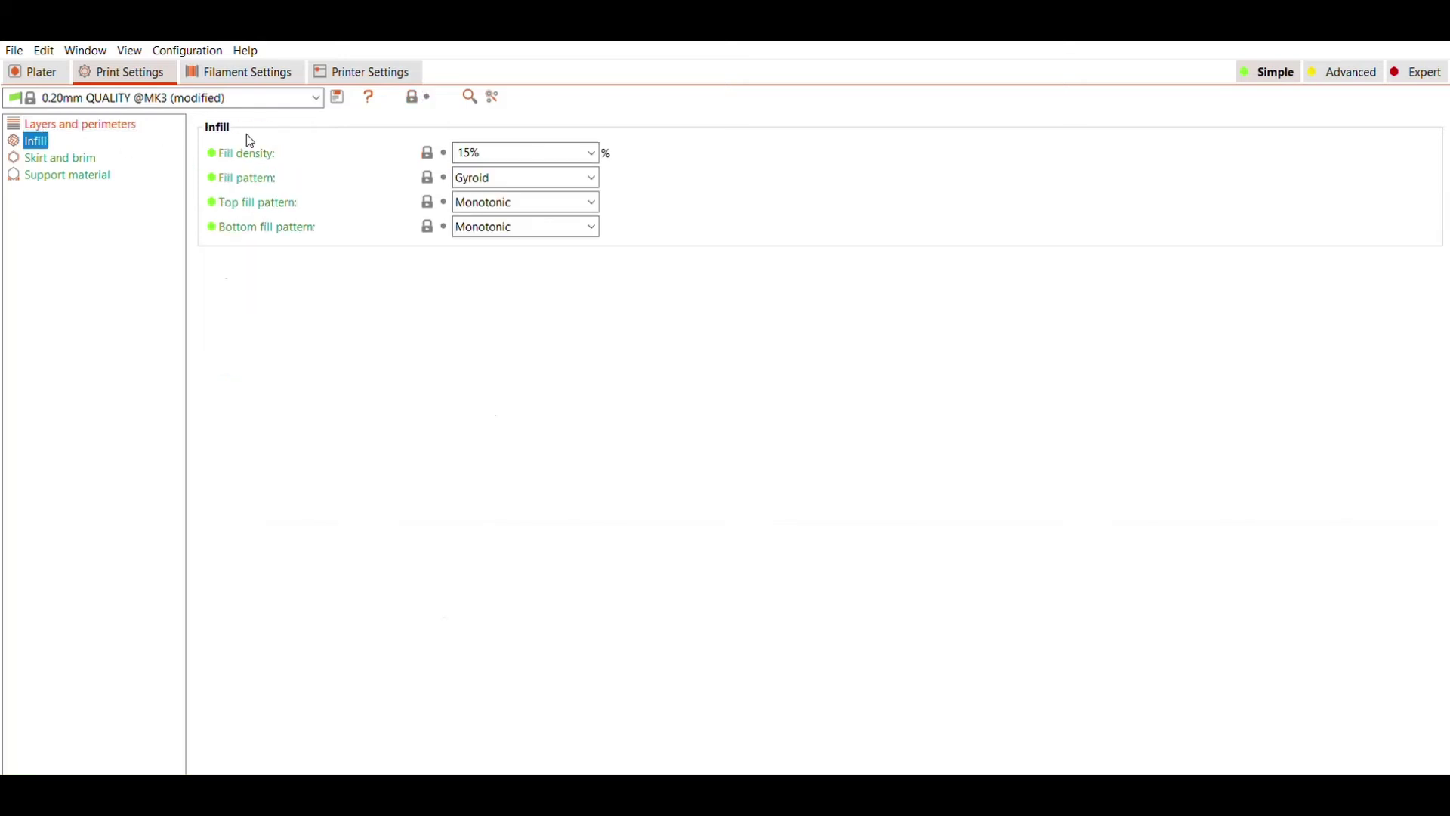
pyautogui.click(504, 145)
pyautogui.write('35')
pyautogui.press('Return')
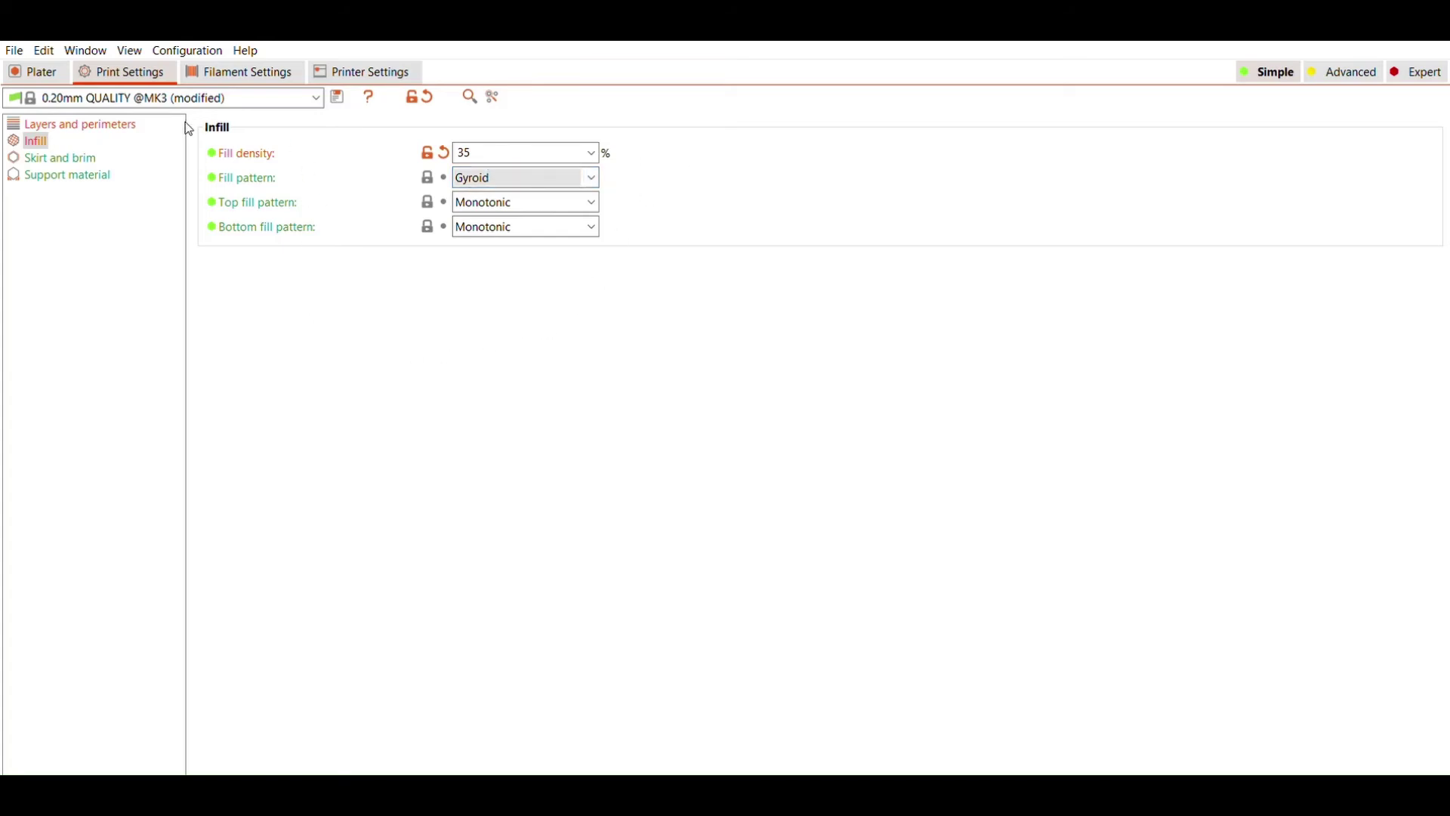
pyautogui.click(43, 70)
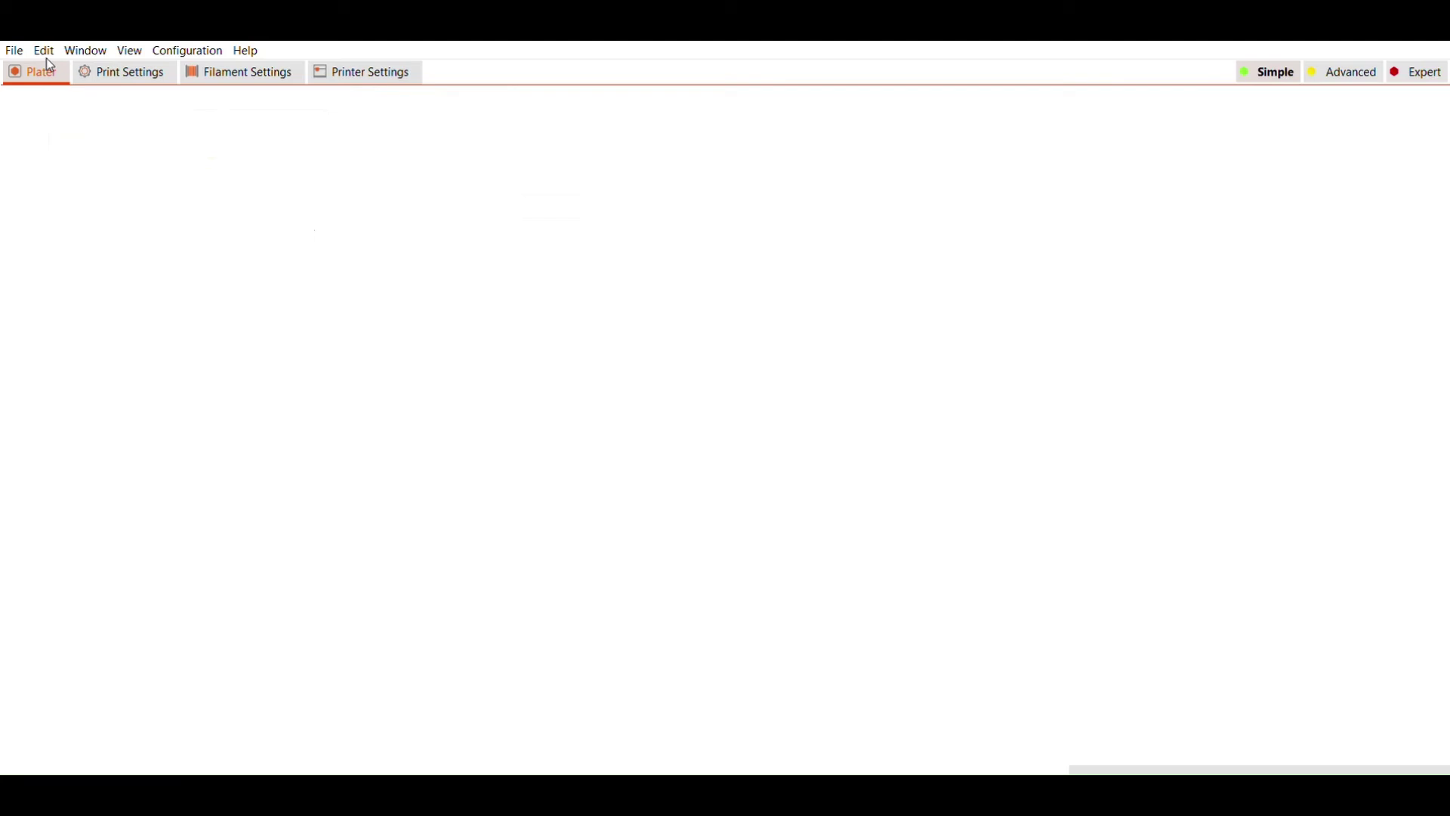
pyautogui.scroll(6, 624, 402)
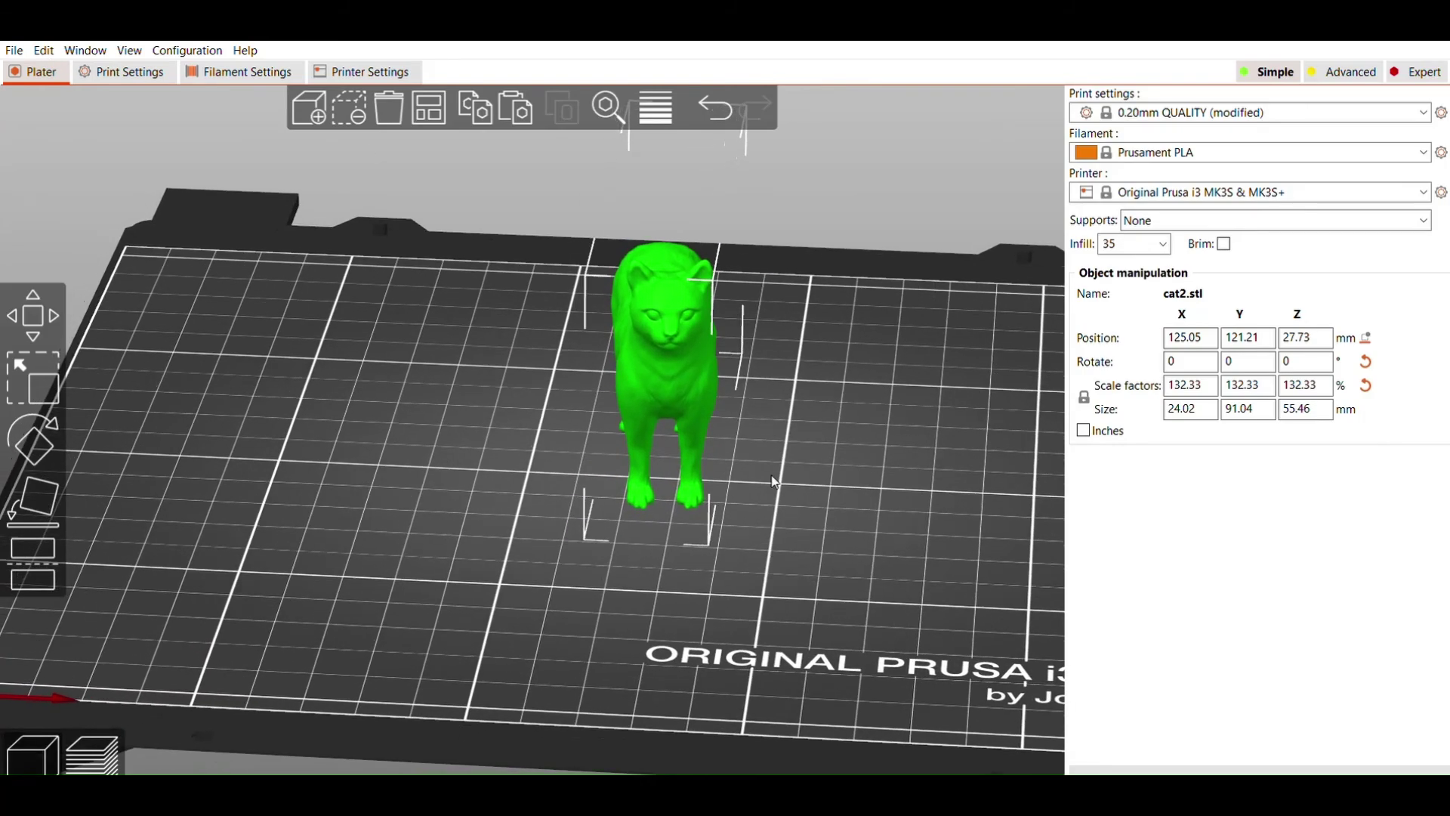
pyautogui.moveTo(774, 481); pyautogui.dragTo(858, 400)
pyautogui.scroll(5, 793, 406)
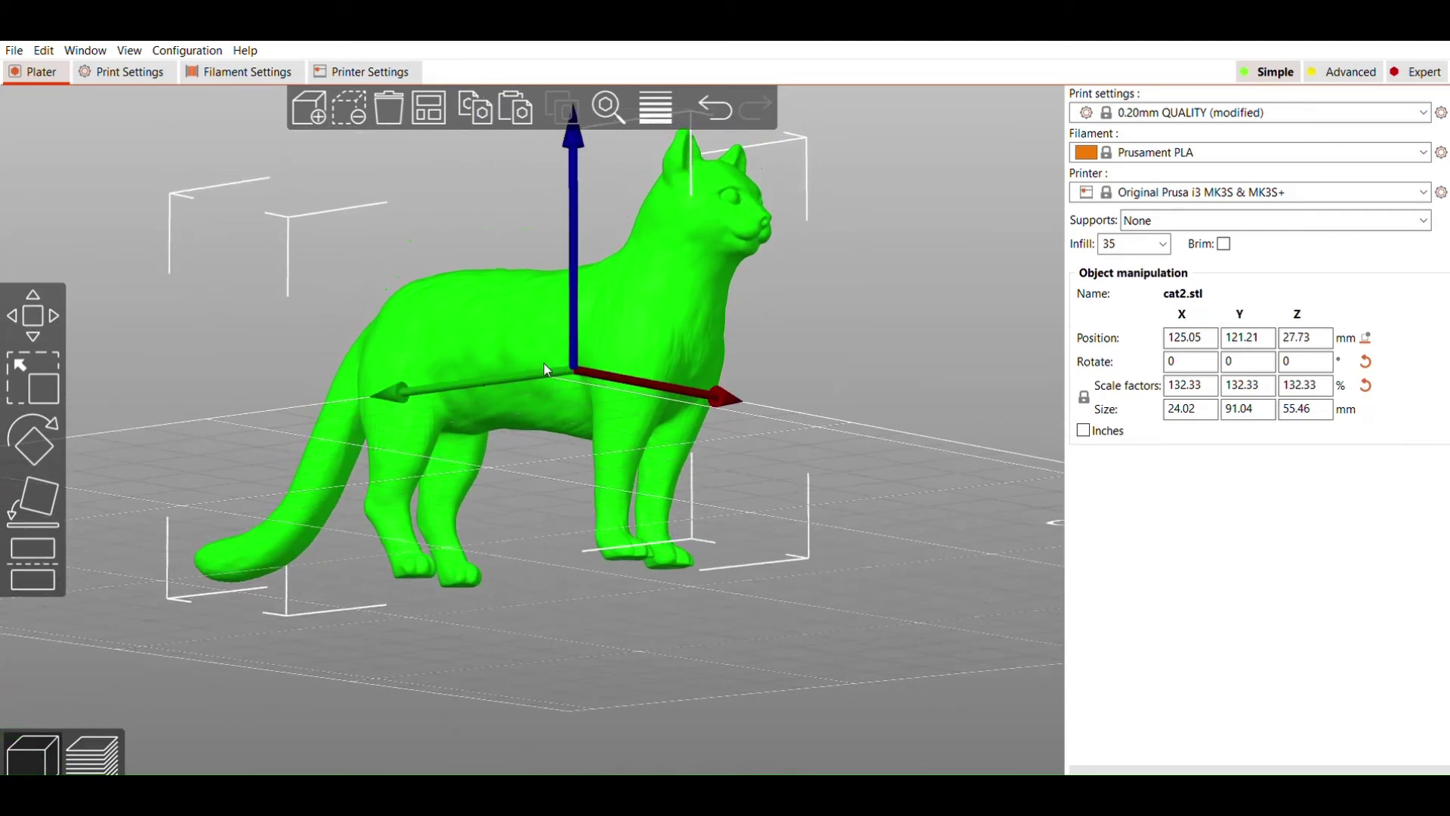
pyautogui.moveTo(748, 351); pyautogui.dragTo(666, 349)
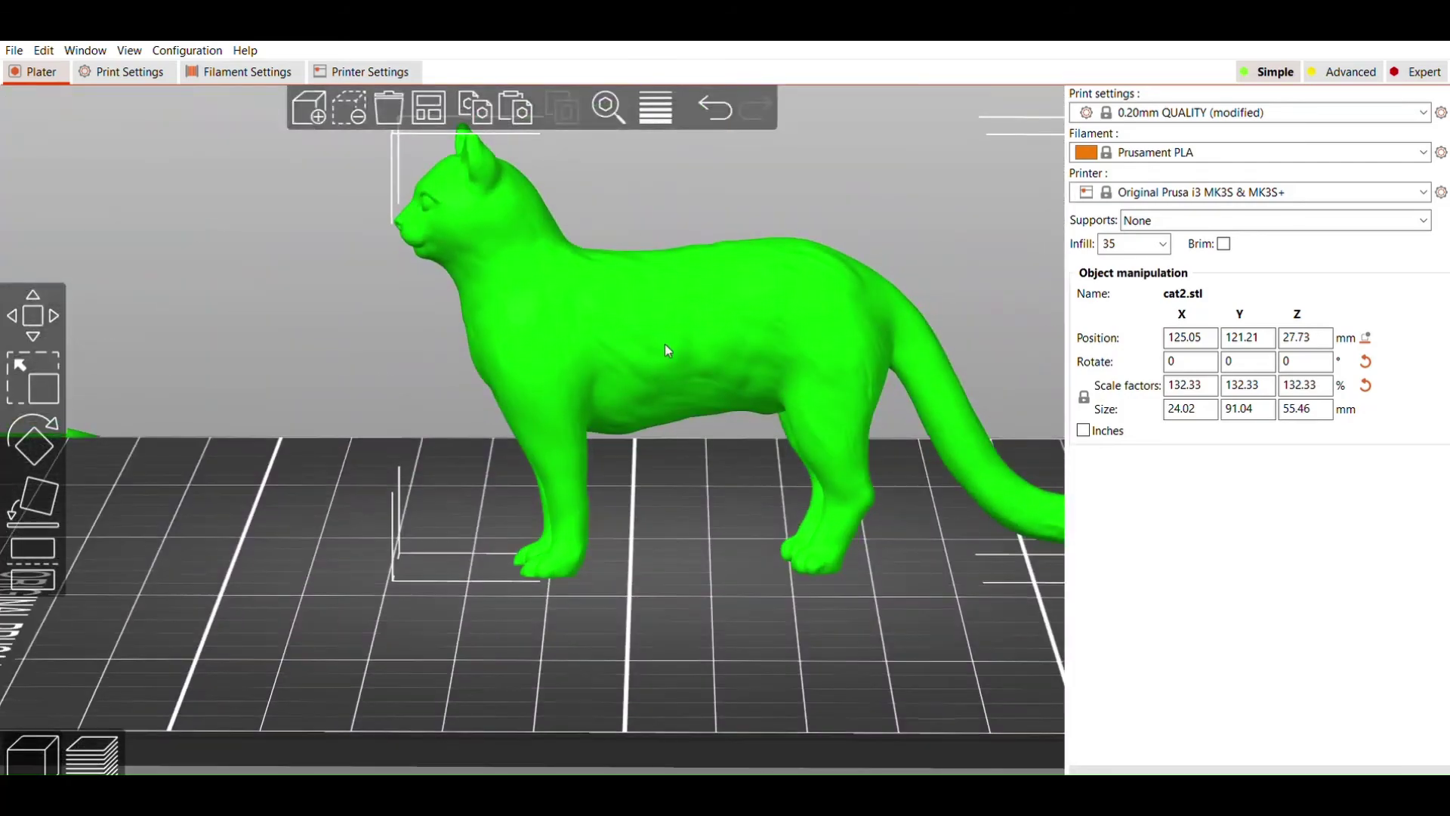
pyautogui.click(113, 72)
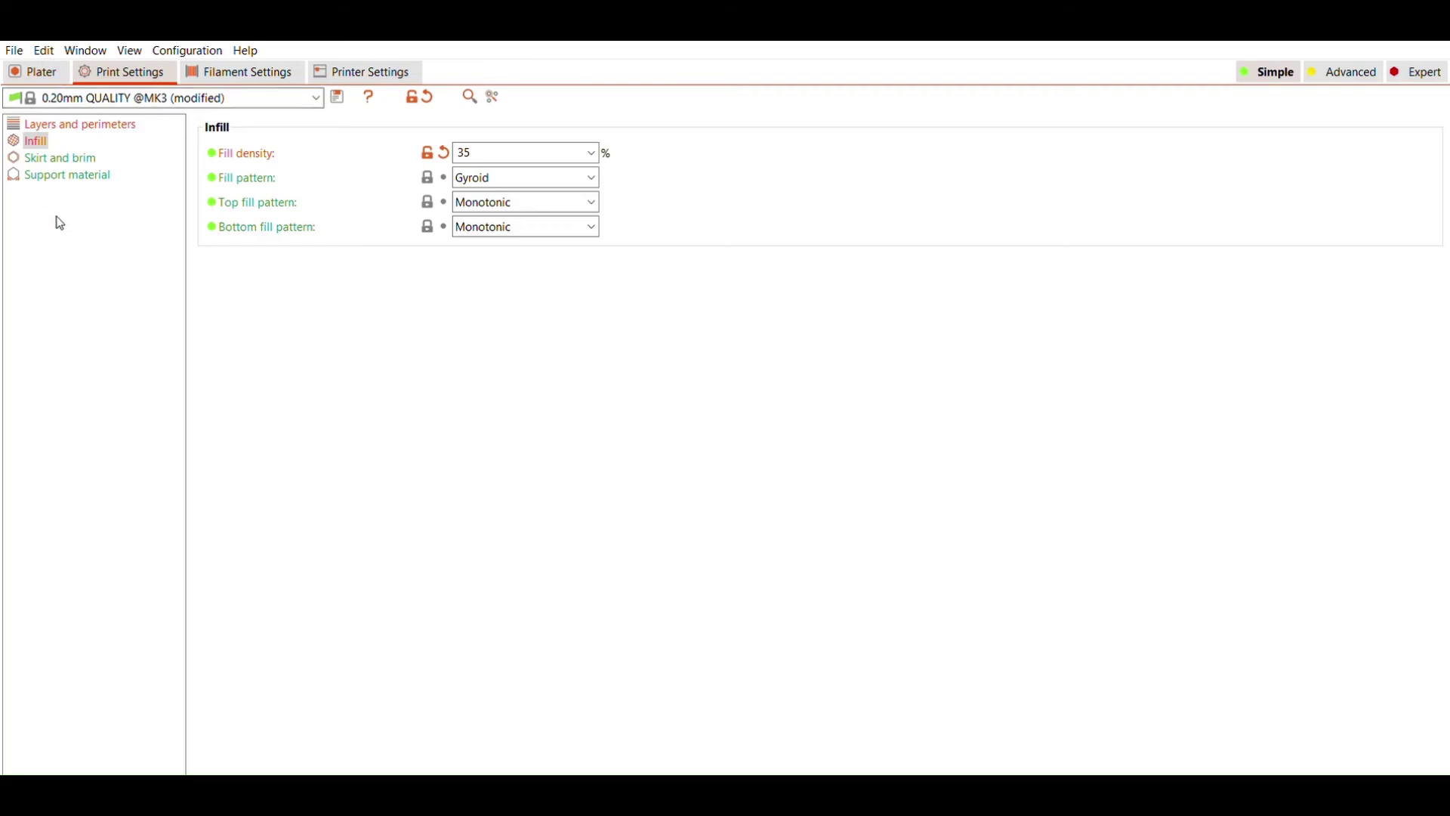
# - Tick Generate support material on the Support material page
pyautogui.click(52, 166)
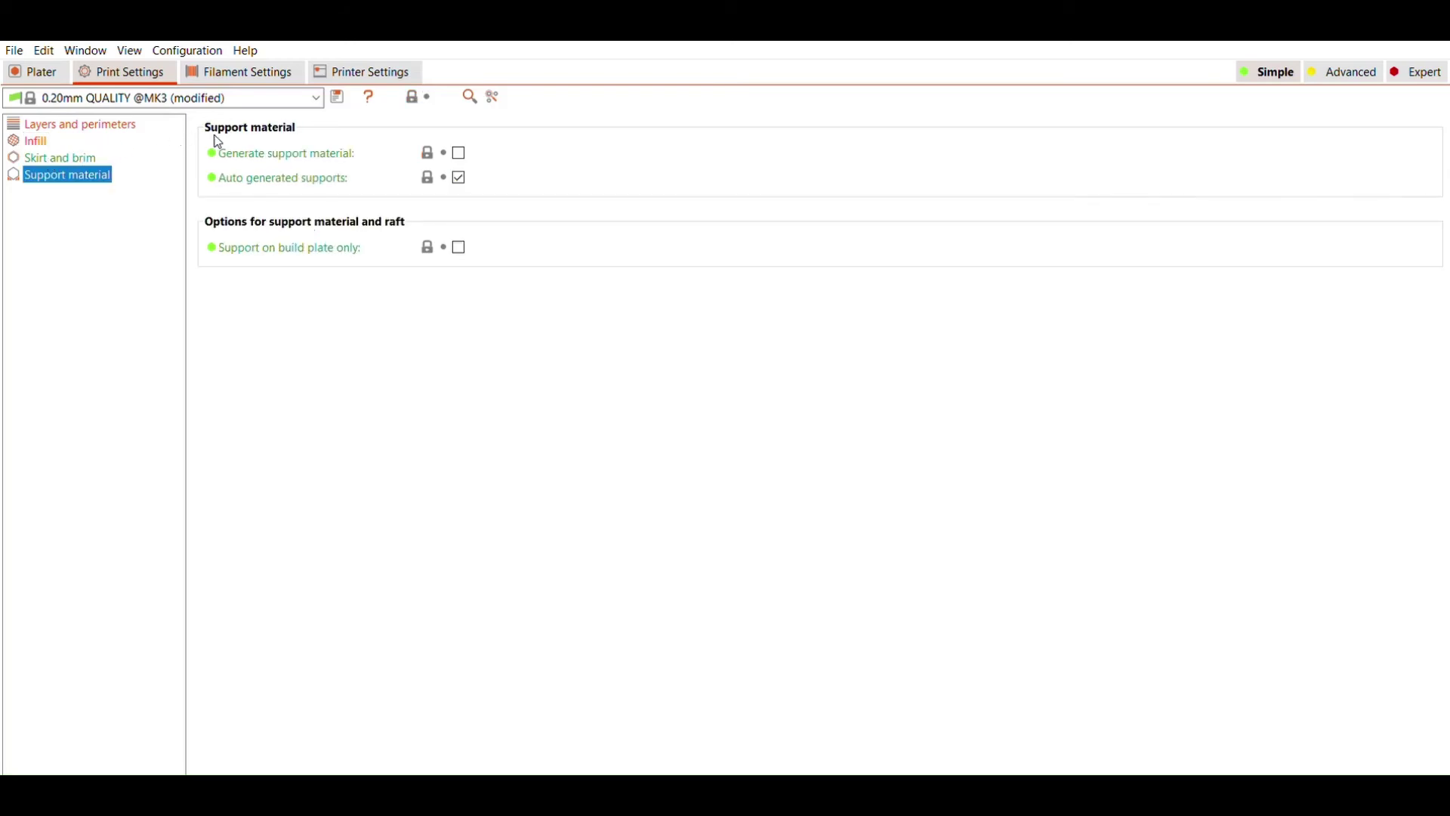
pyautogui.click(462, 133)
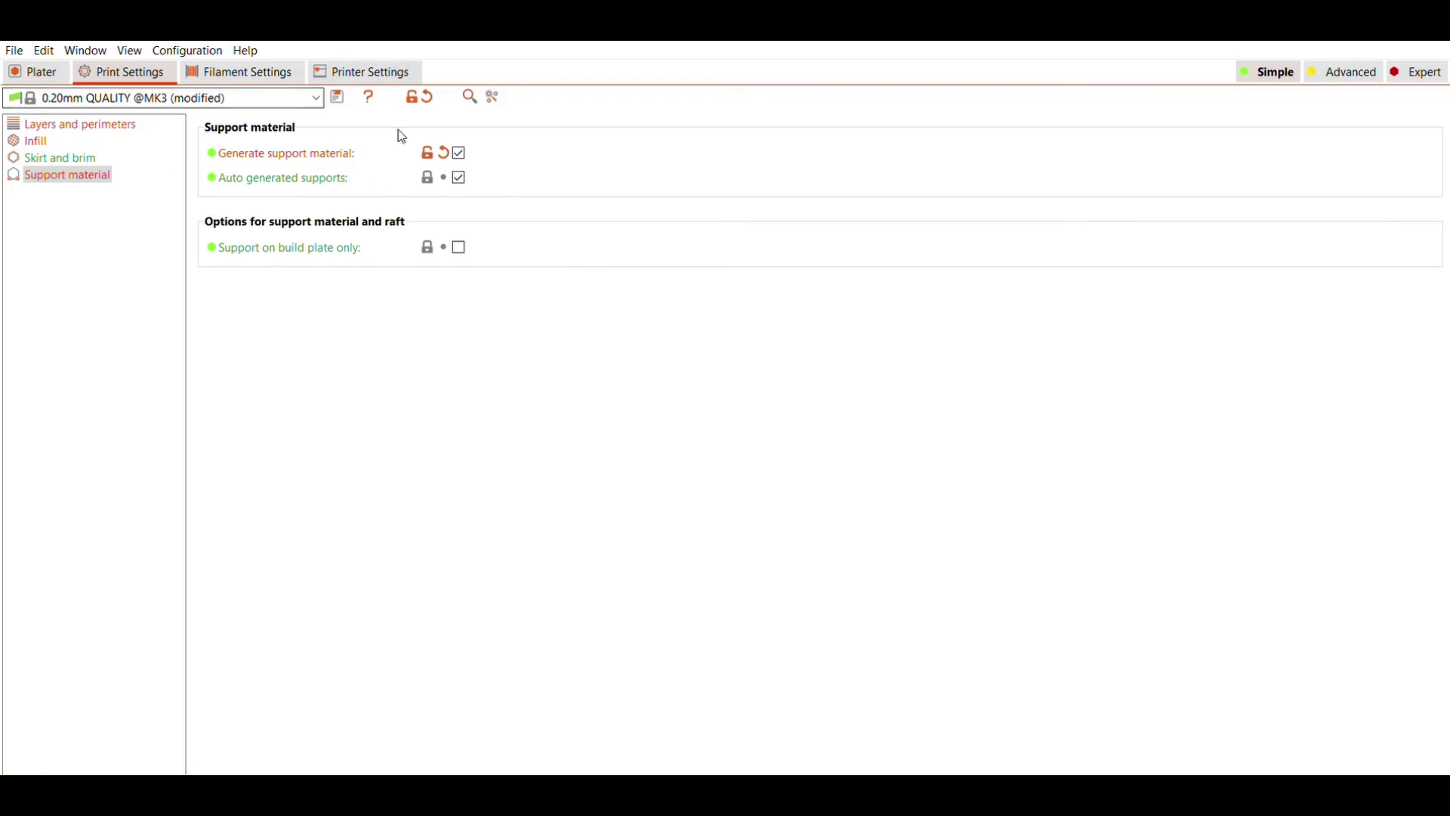
# - Slice the cat from the 3D plate view, giving a supported preview estimating 3h17m and 21.15 g
pyautogui.click(57, 65)
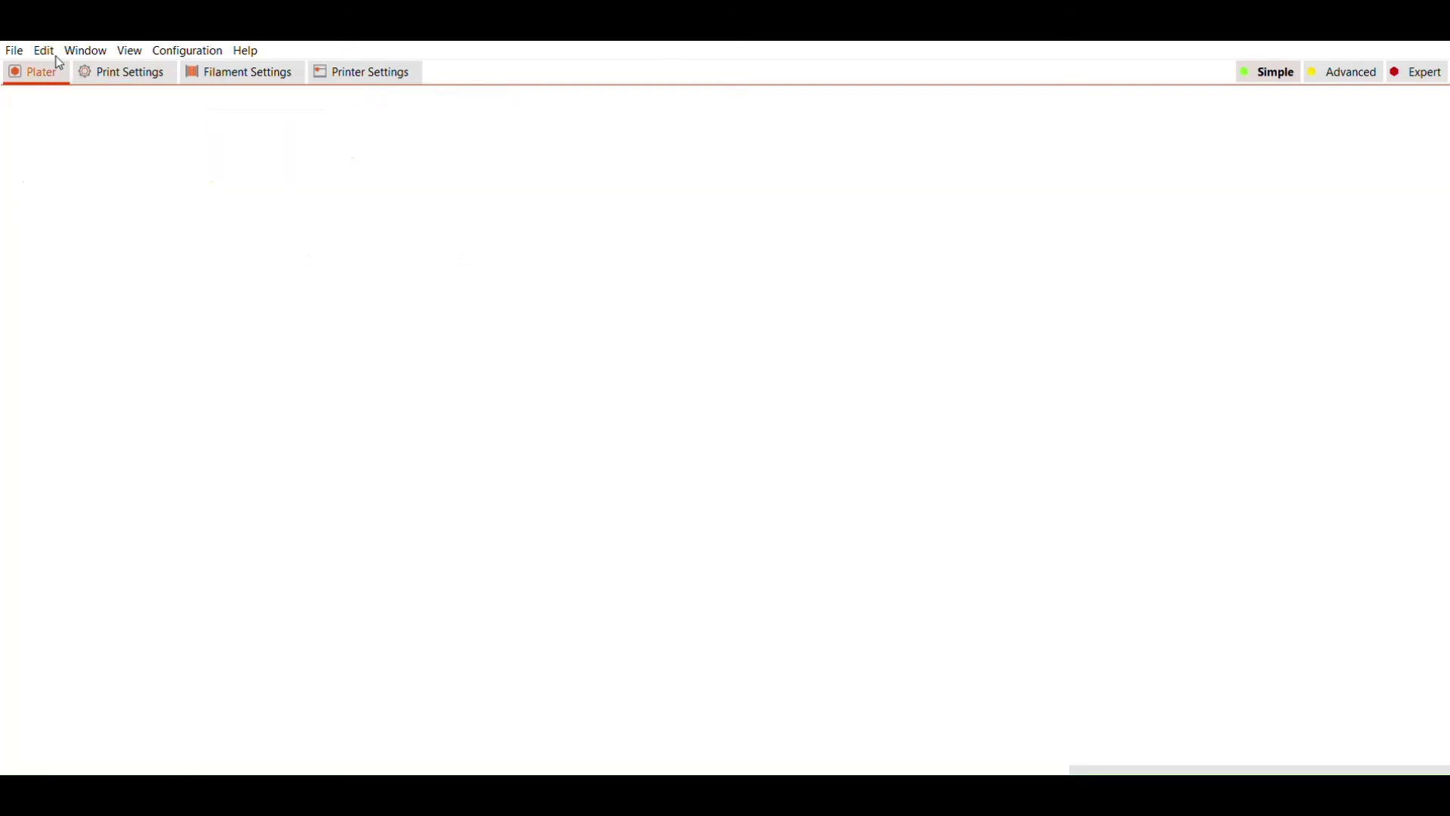
pyautogui.moveTo(373, 442); pyautogui.dragTo(488, 475)
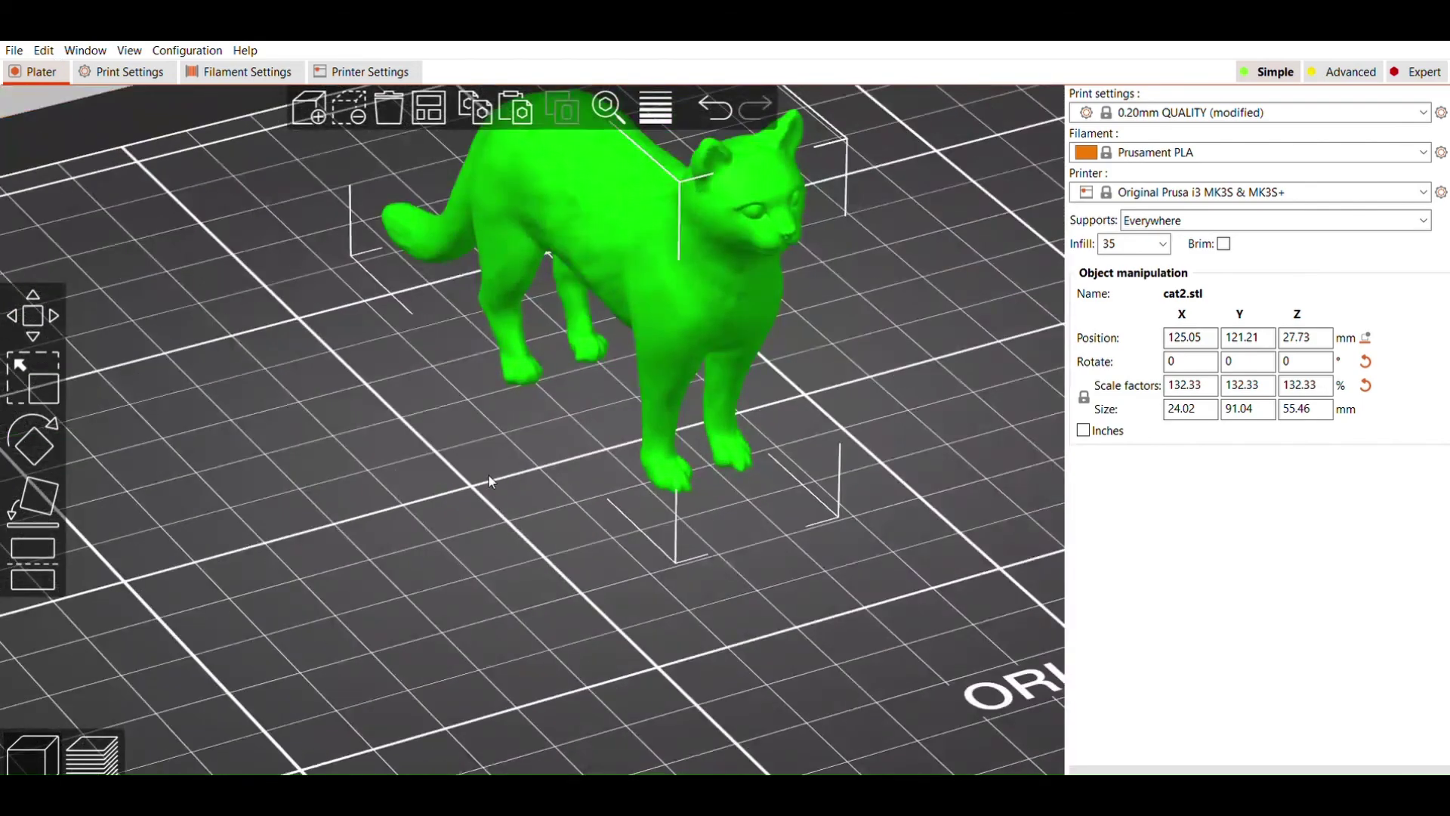
pyautogui.scroll(-5, 493, 473)
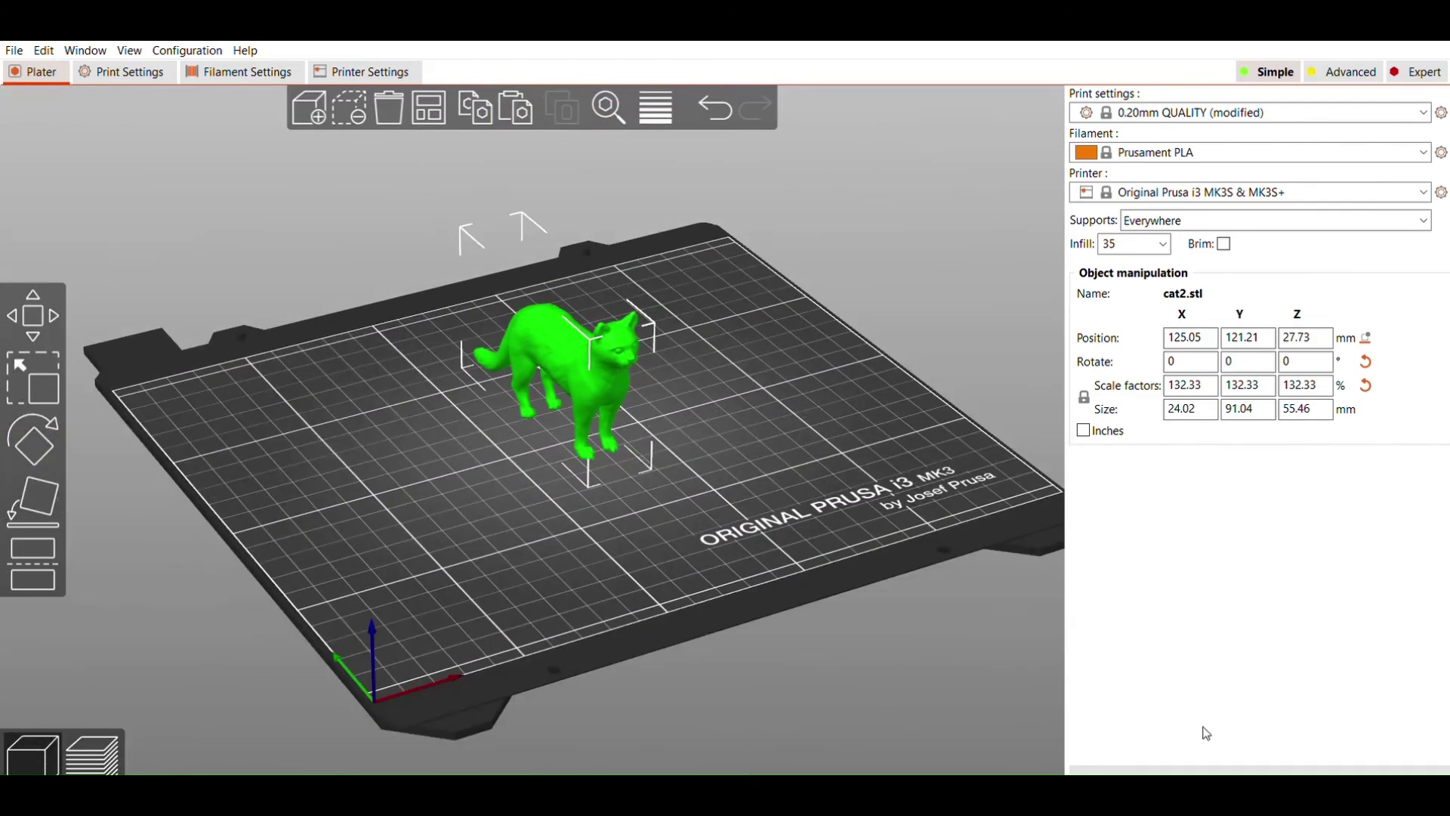
pyautogui.click(1256, 768)
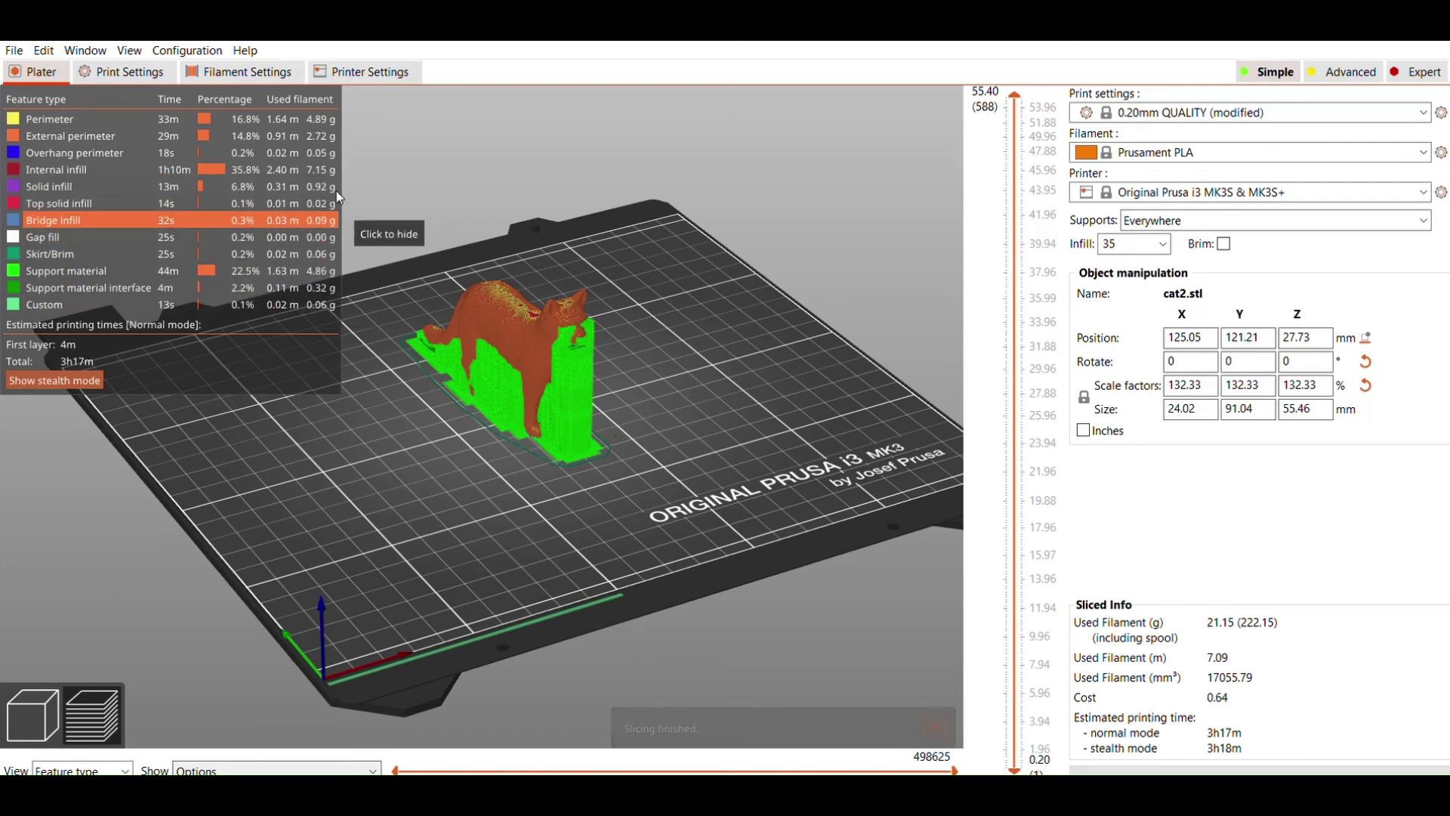
# - Orbit and zoom the sliced preview to inspect the cat's supports from several angles
pyautogui.scroll(5, 644, 424)
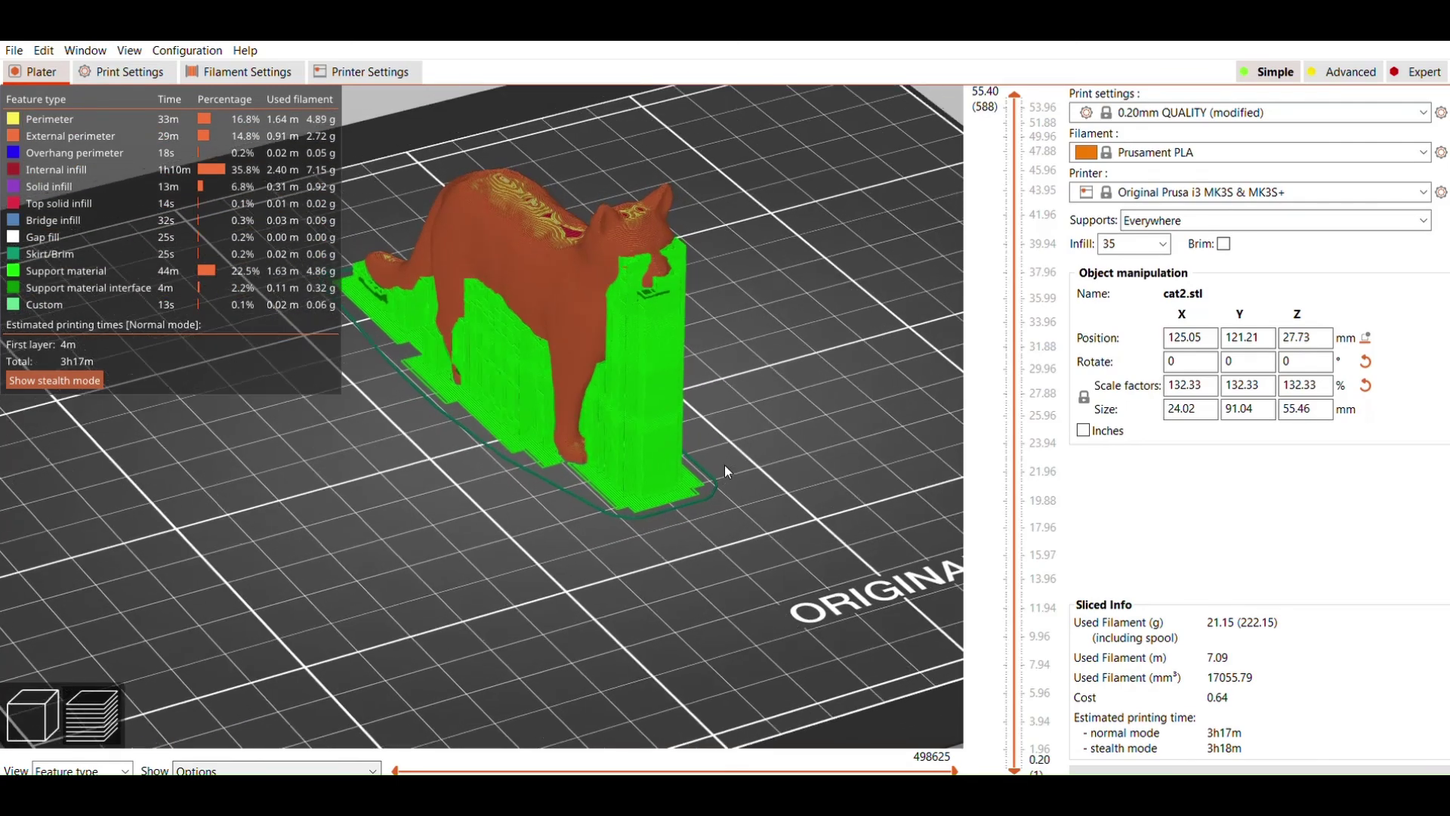
pyautogui.moveTo(727, 467); pyautogui.dragTo(636, 447)
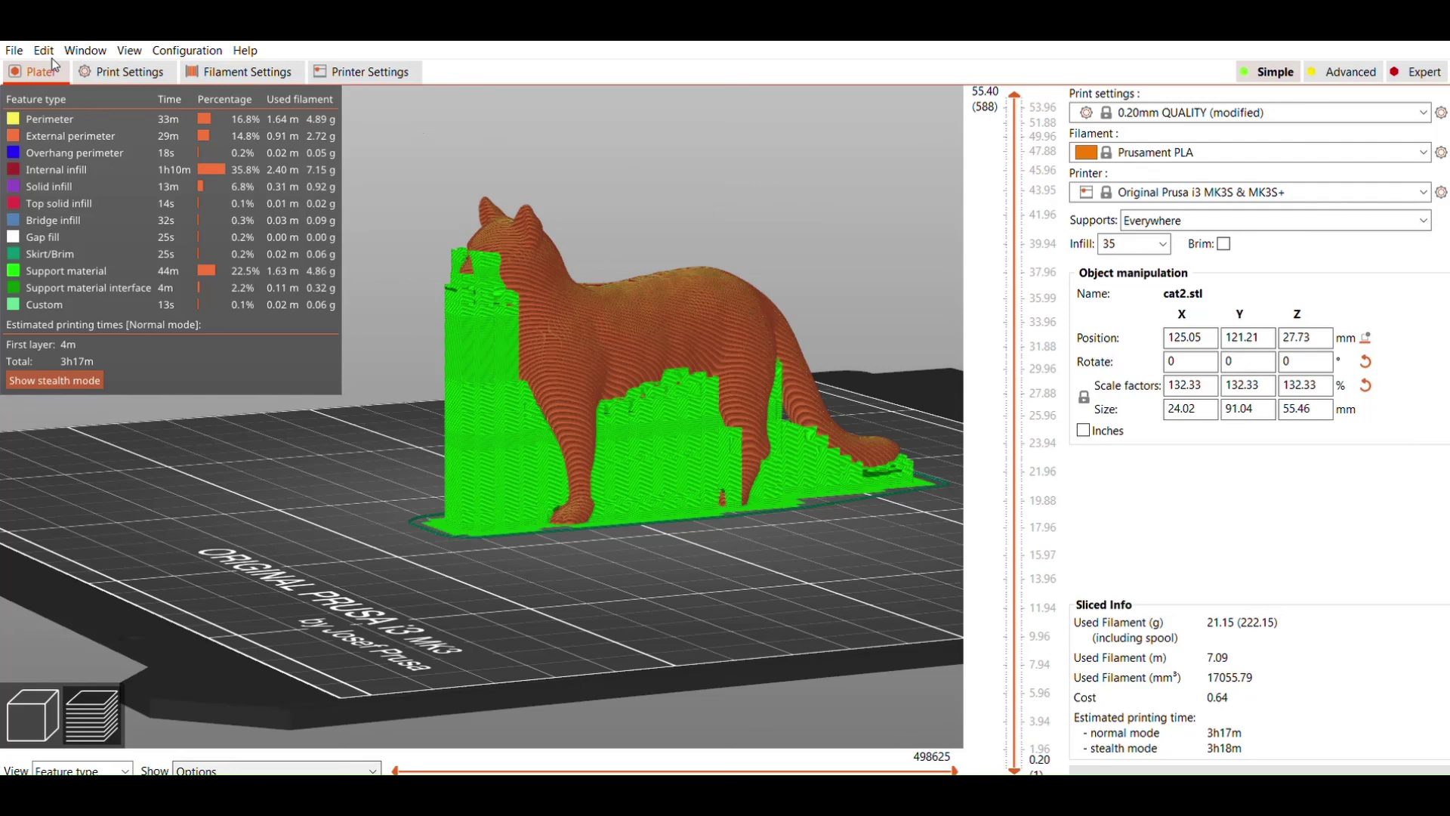
pyautogui.moveTo(402, 375); pyautogui.dragTo(514, 532)
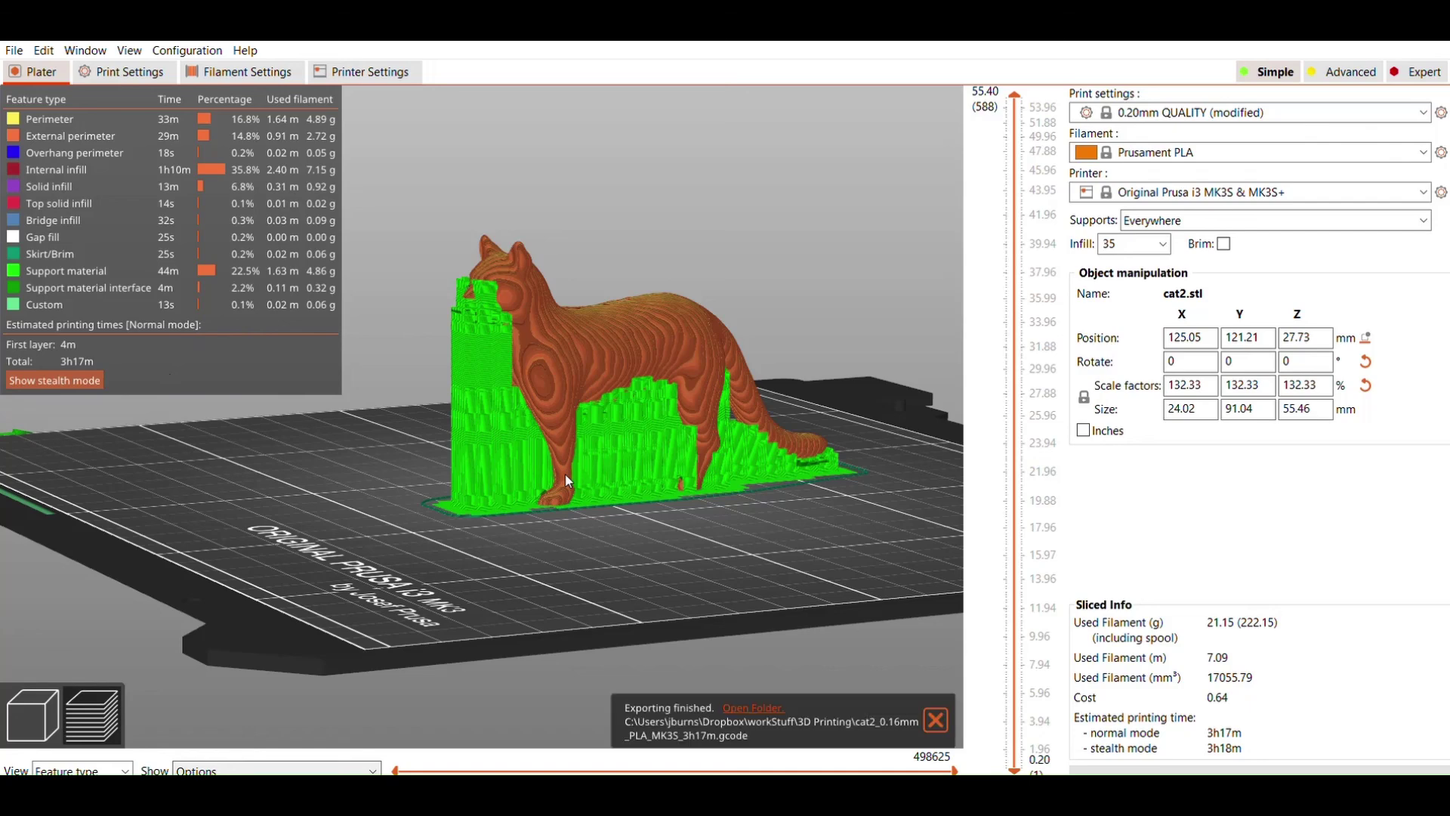
pyautogui.scroll(-8, 565, 475)
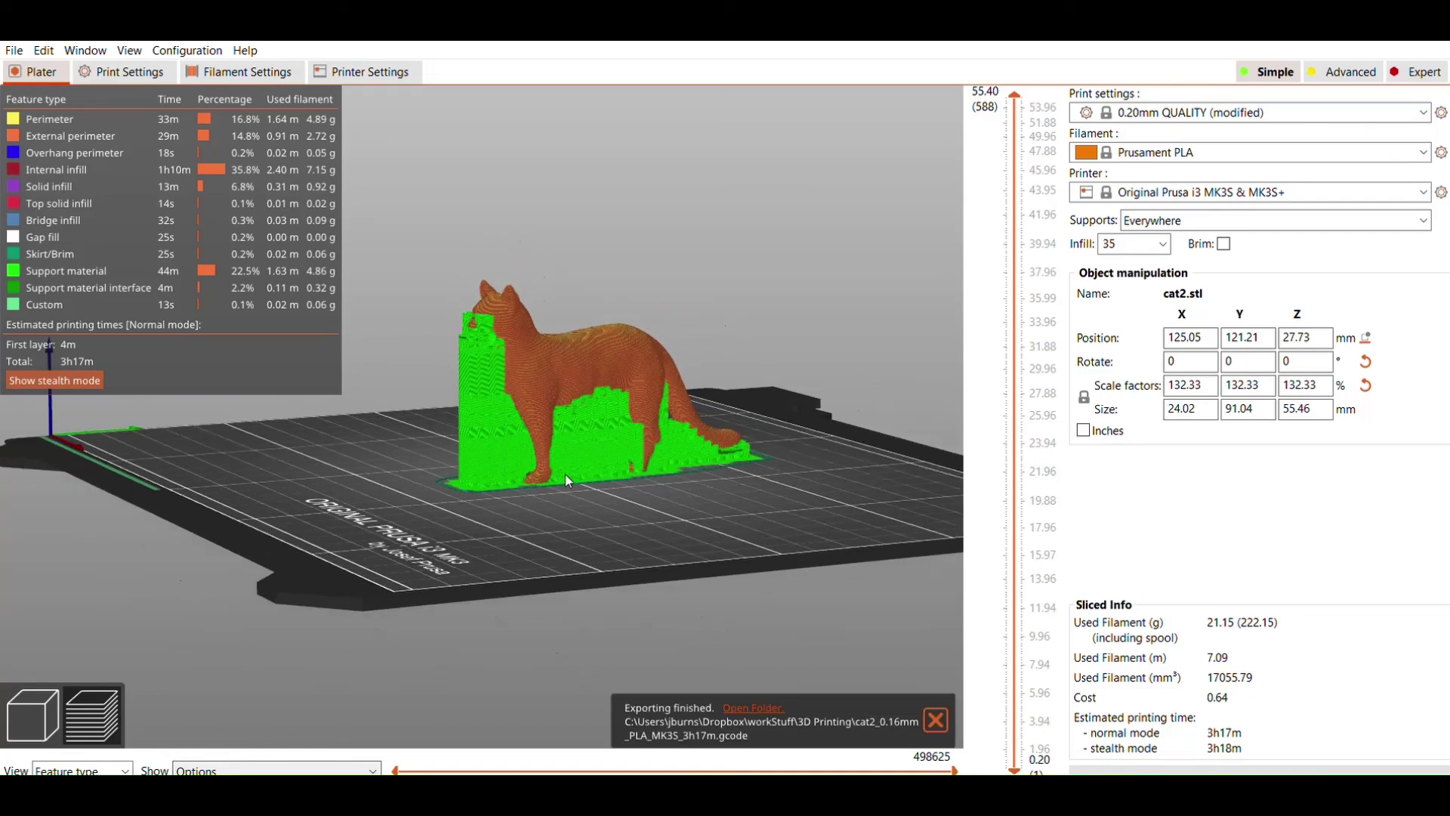